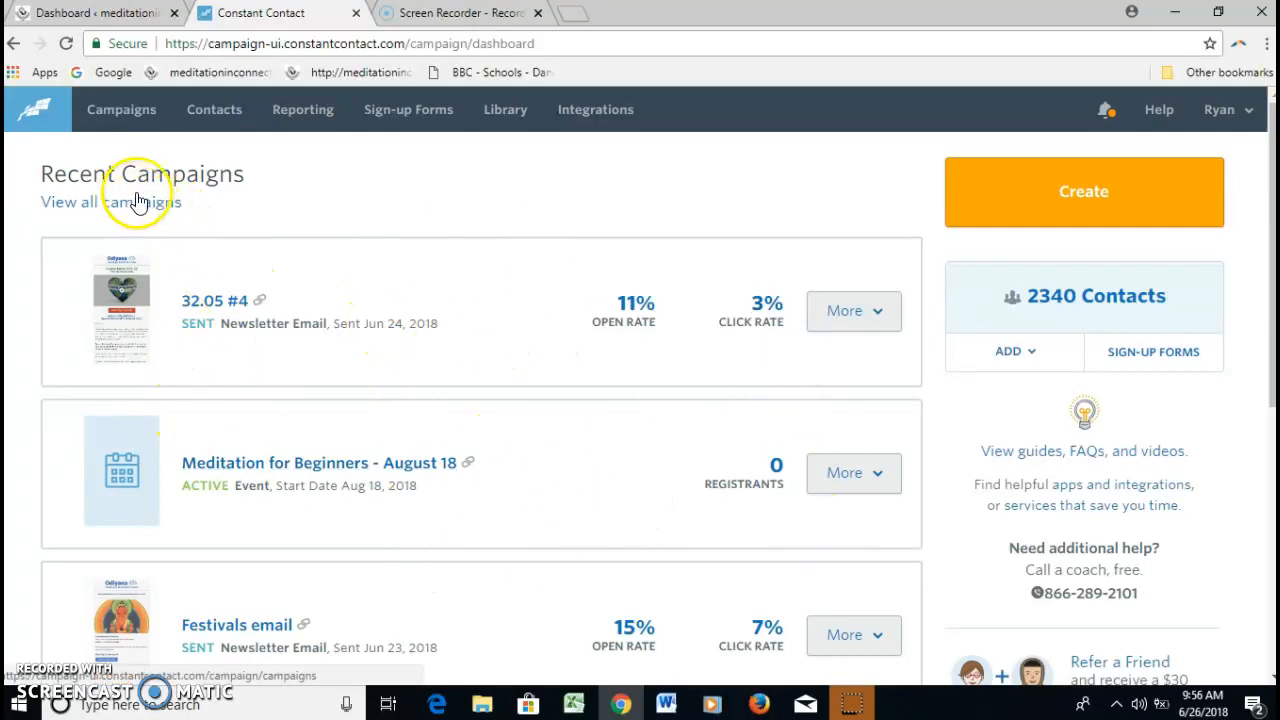
Copy the event "Meditation for Beginners - August 18" under the new event filename "Placeholder- August 10"
drag(1271, 193, 1266, 249)
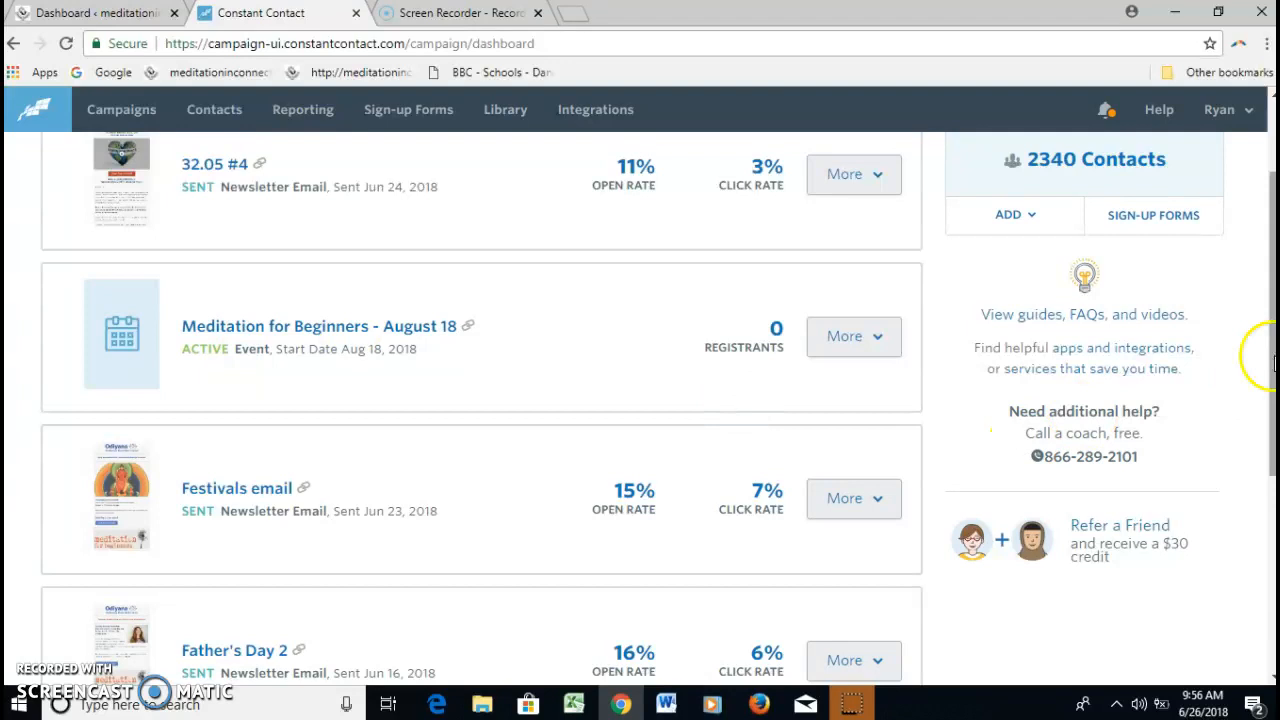
scroll(1272, 365, down, 4)
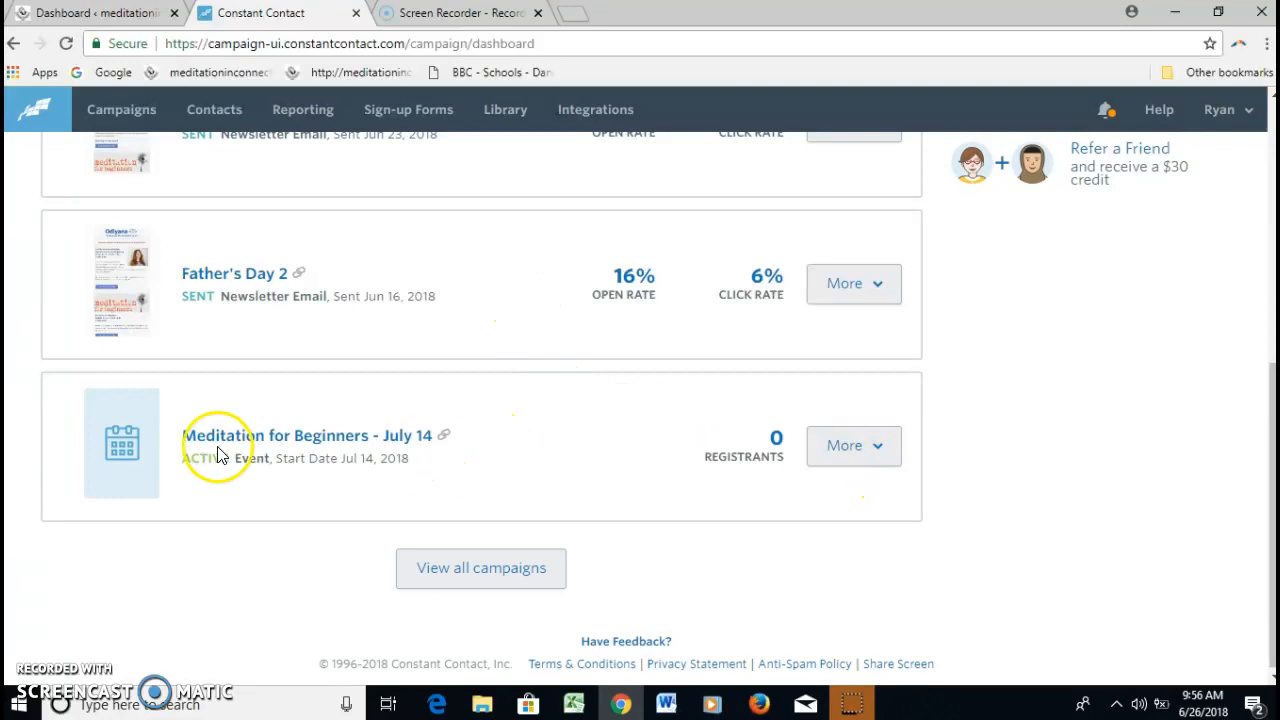
drag(1271, 434, 1257, 409)
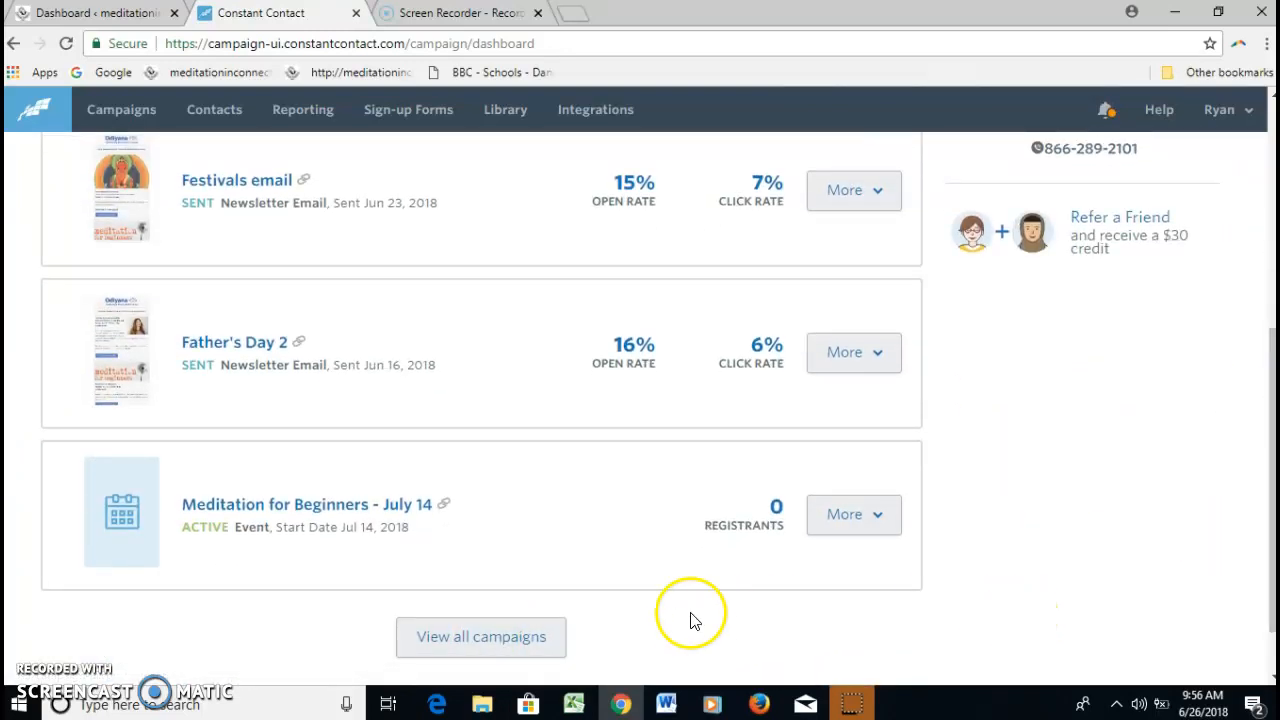
drag(1257, 429, 1257, 238)
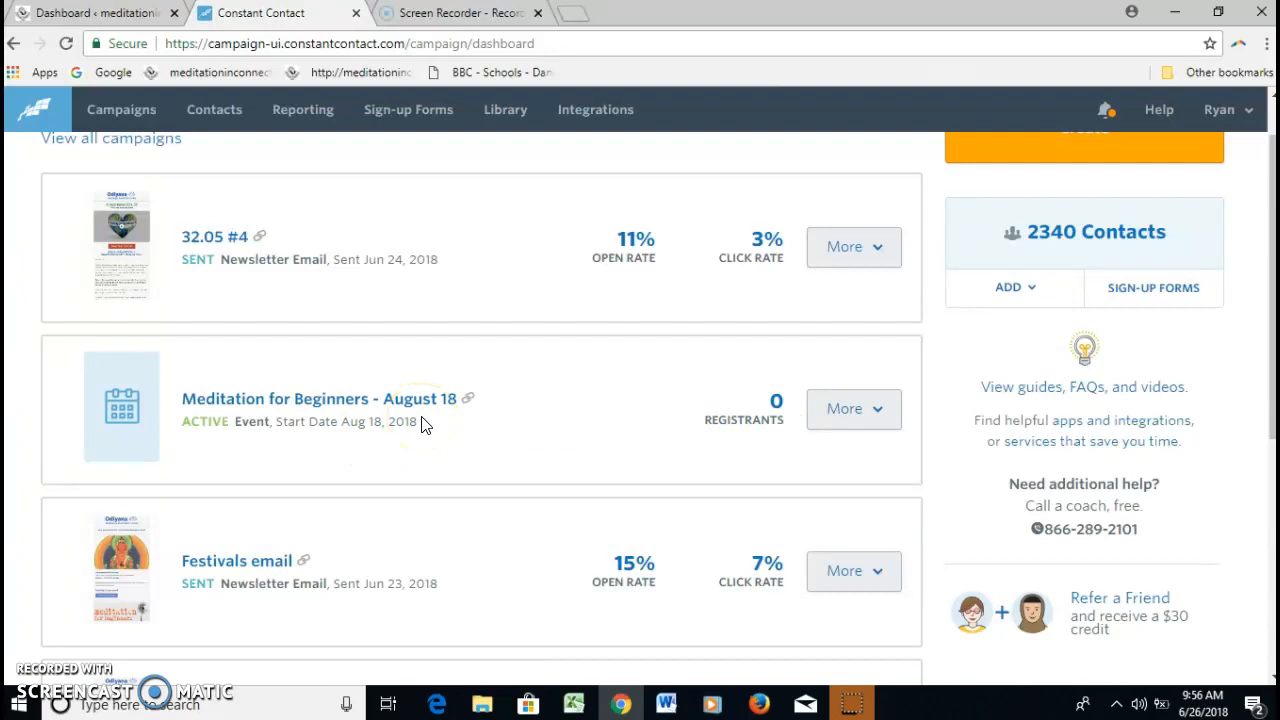
click(879, 420)
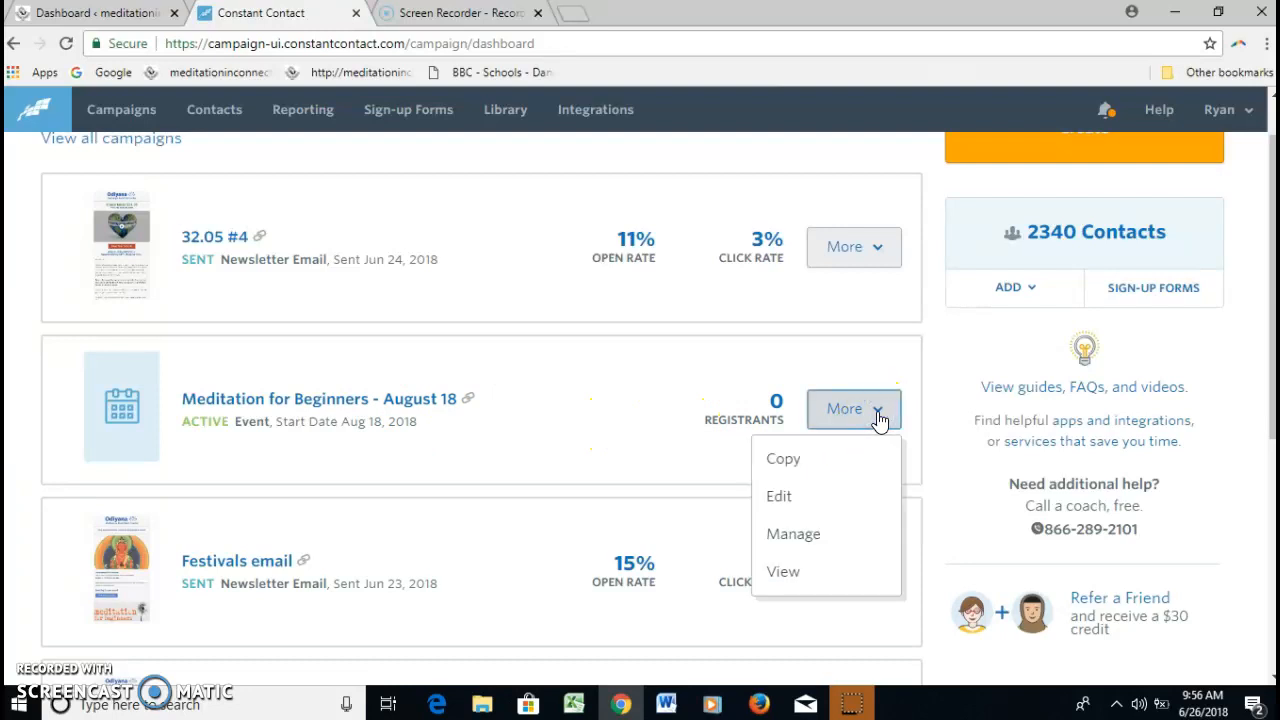
click(779, 458)
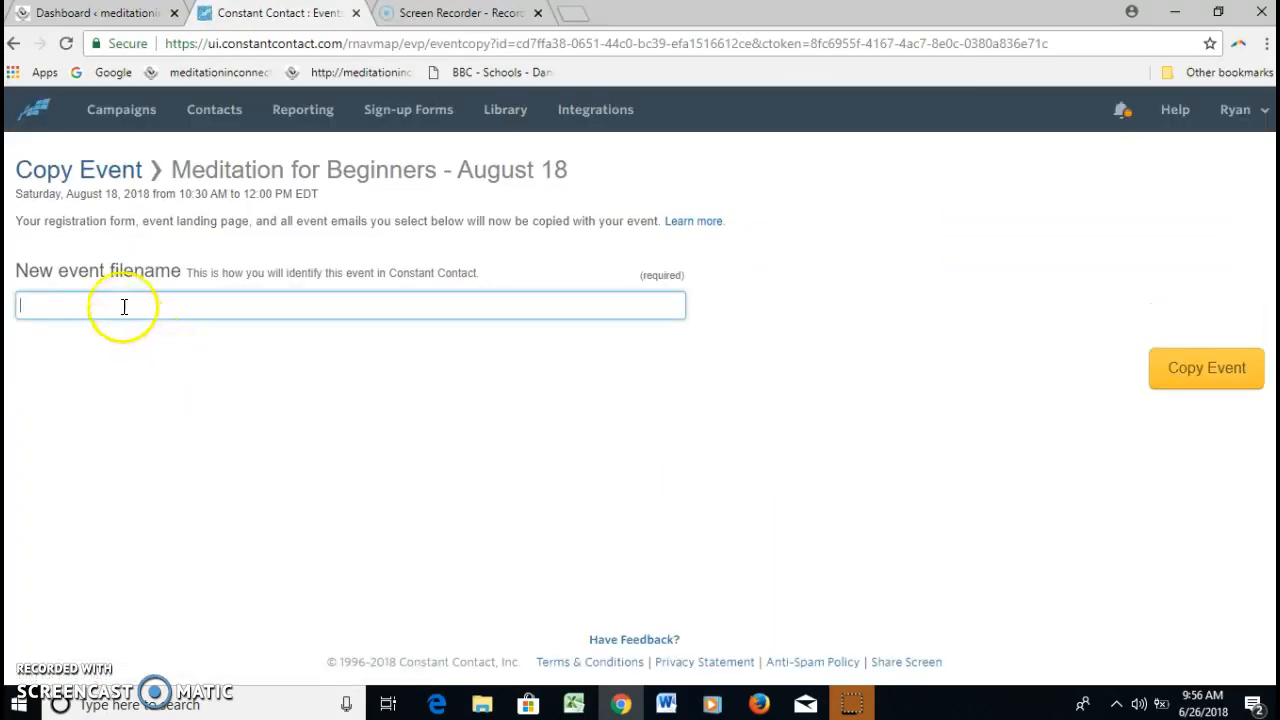
click(121, 303)
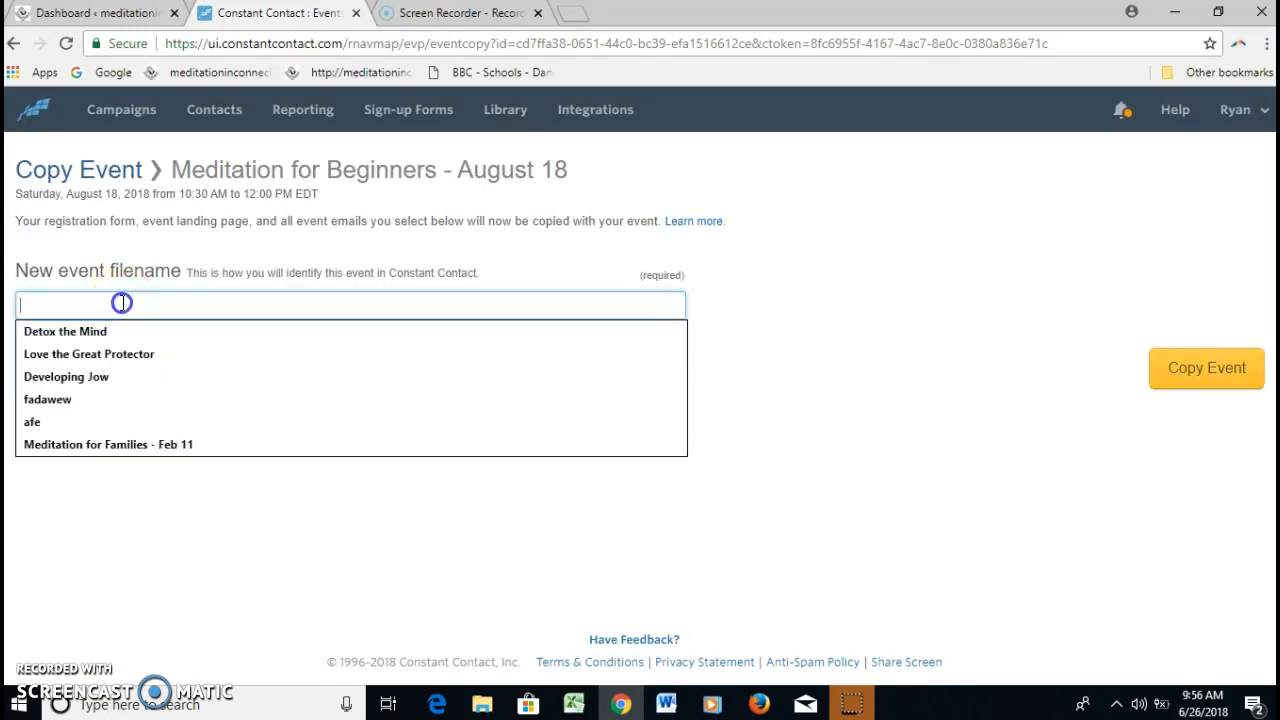
text(Placeholder- August 10)
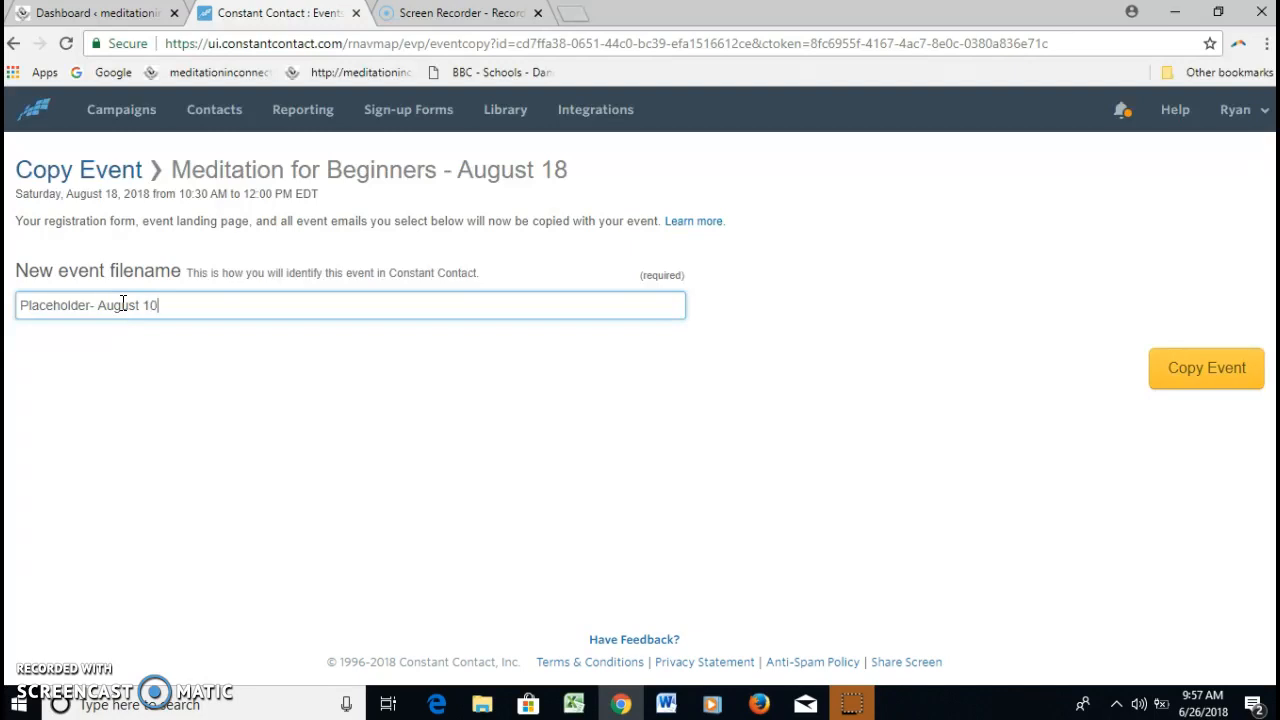
click(1224, 385)
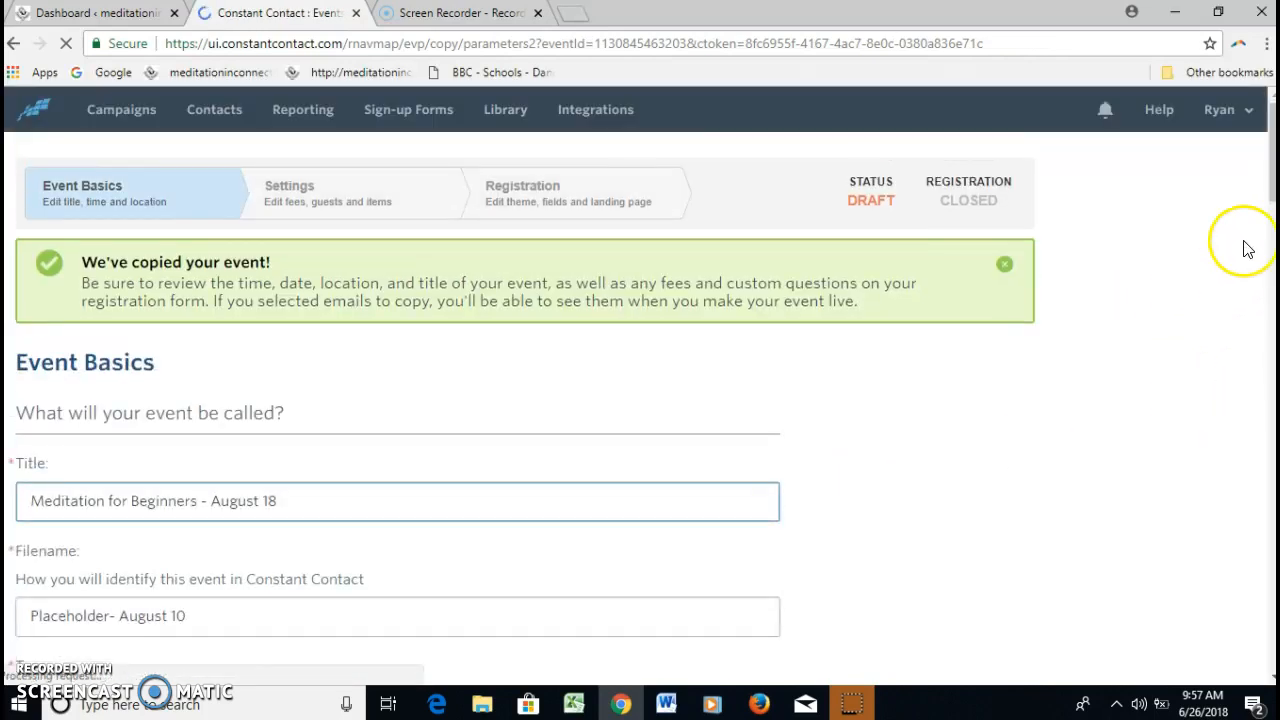
Replace the copied event's title with "Placeholder- August 10", matching its filename
click(1267, 213)
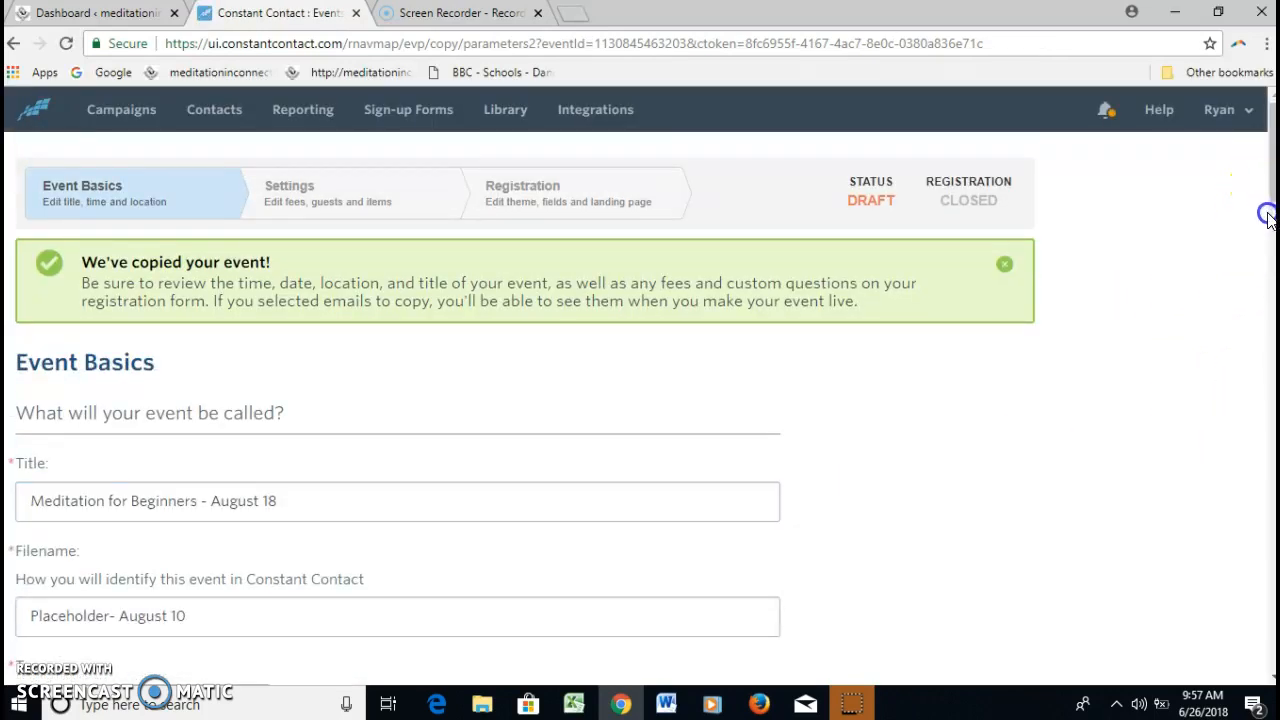
click(1006, 264)
scroll(1020, 278, down, 3)
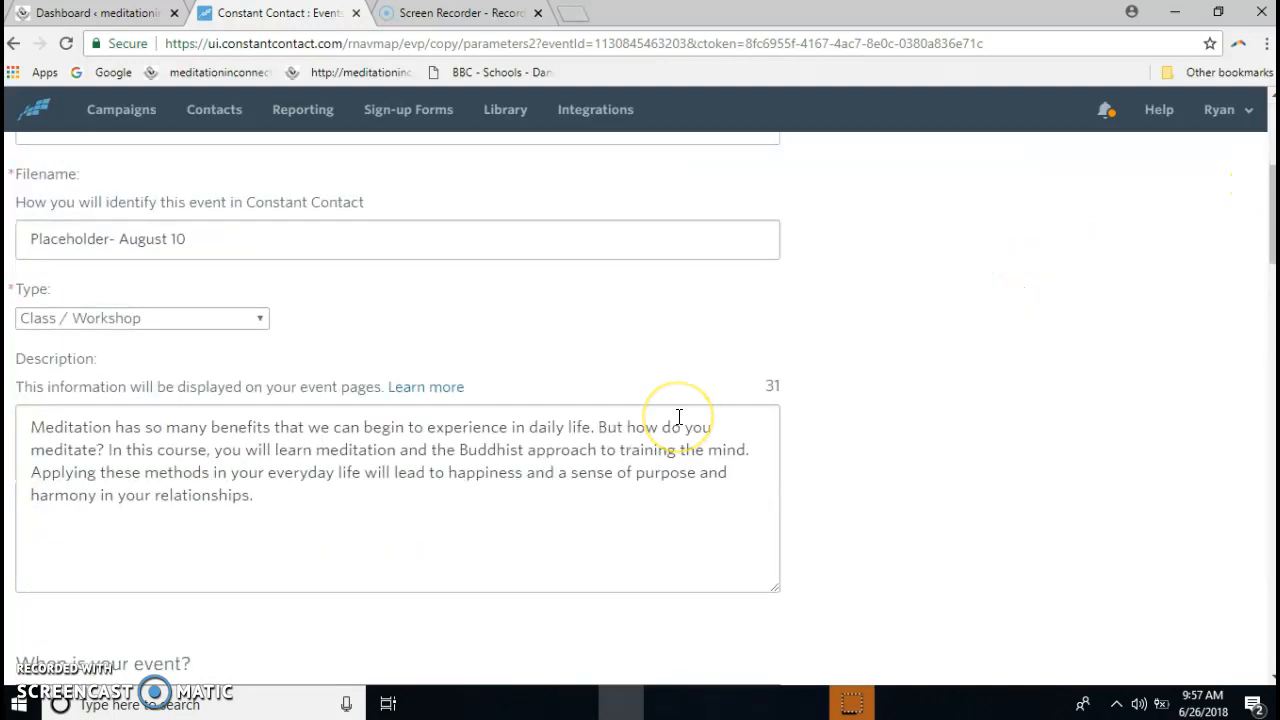
click(1268, 225)
drag(1268, 225, 1268, 195)
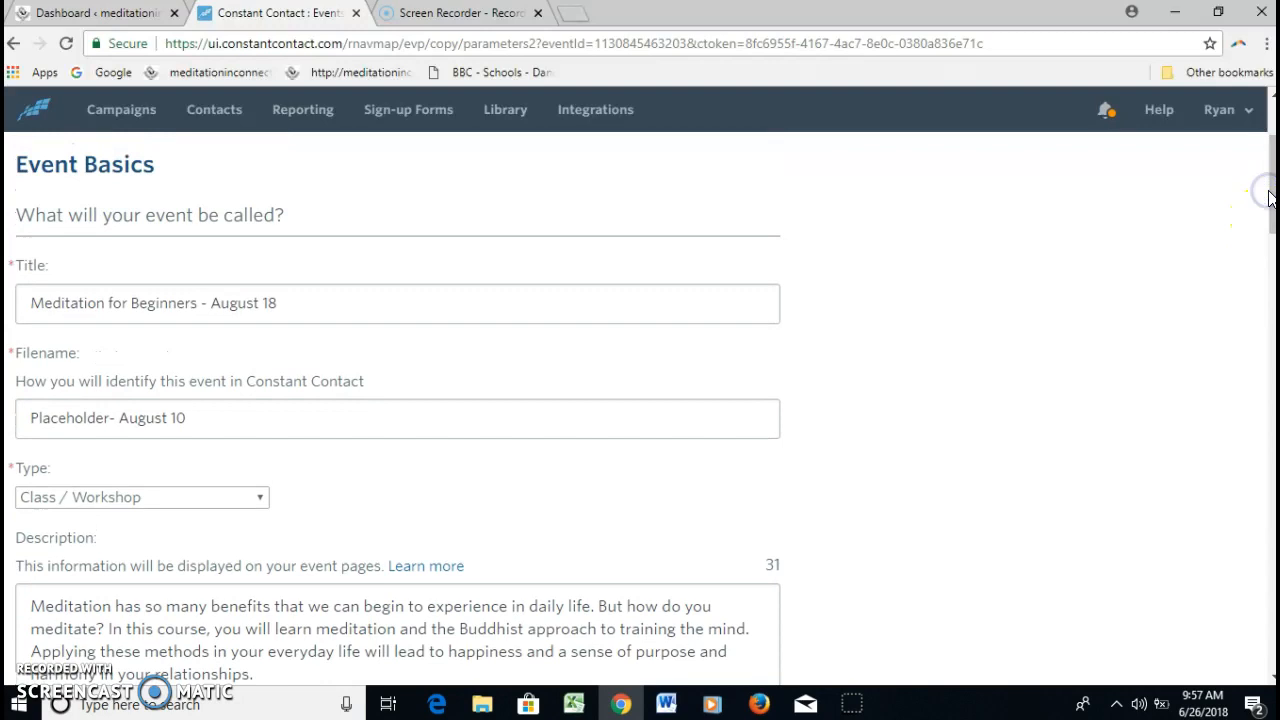
triple_click(110, 302)
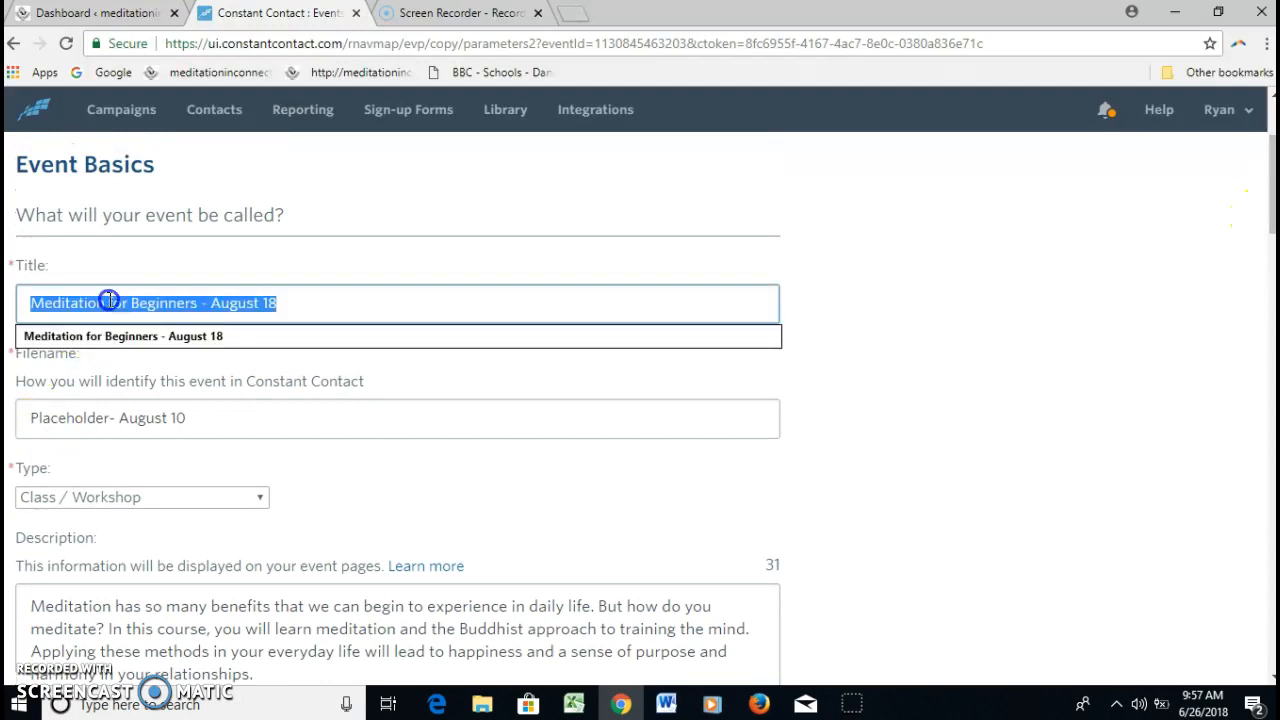
text(Place)
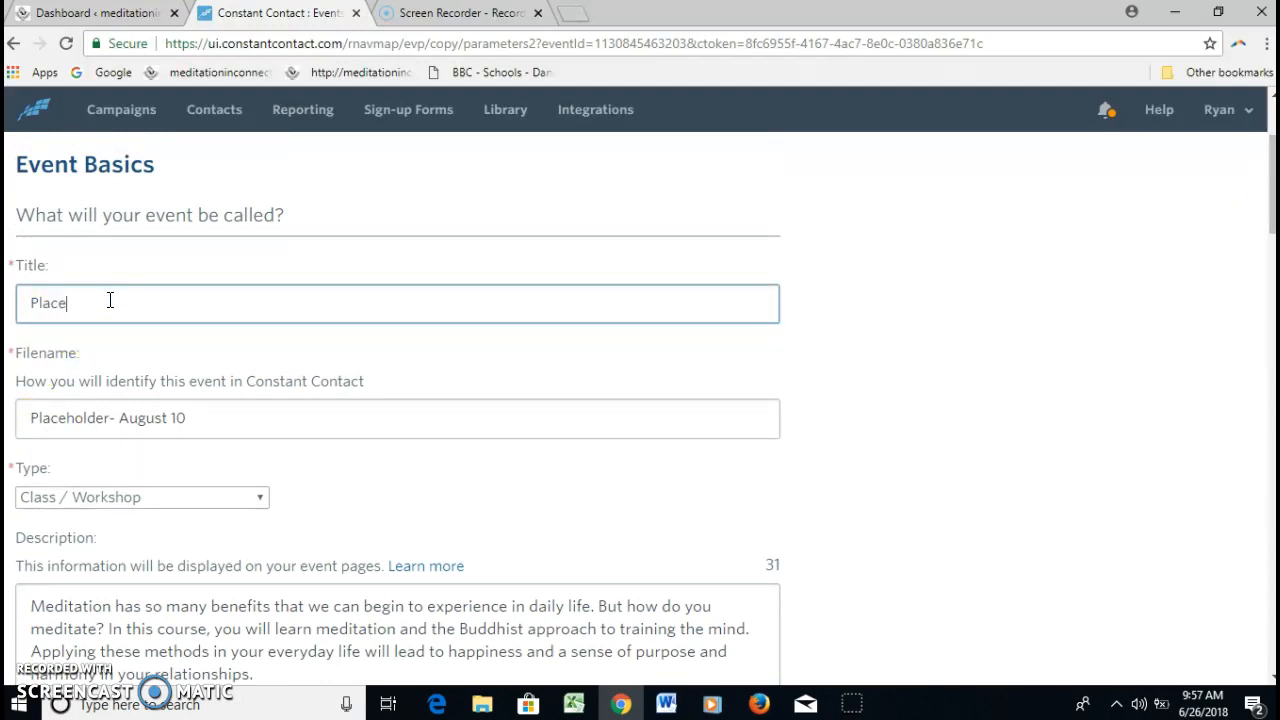
triple_click(95, 417)
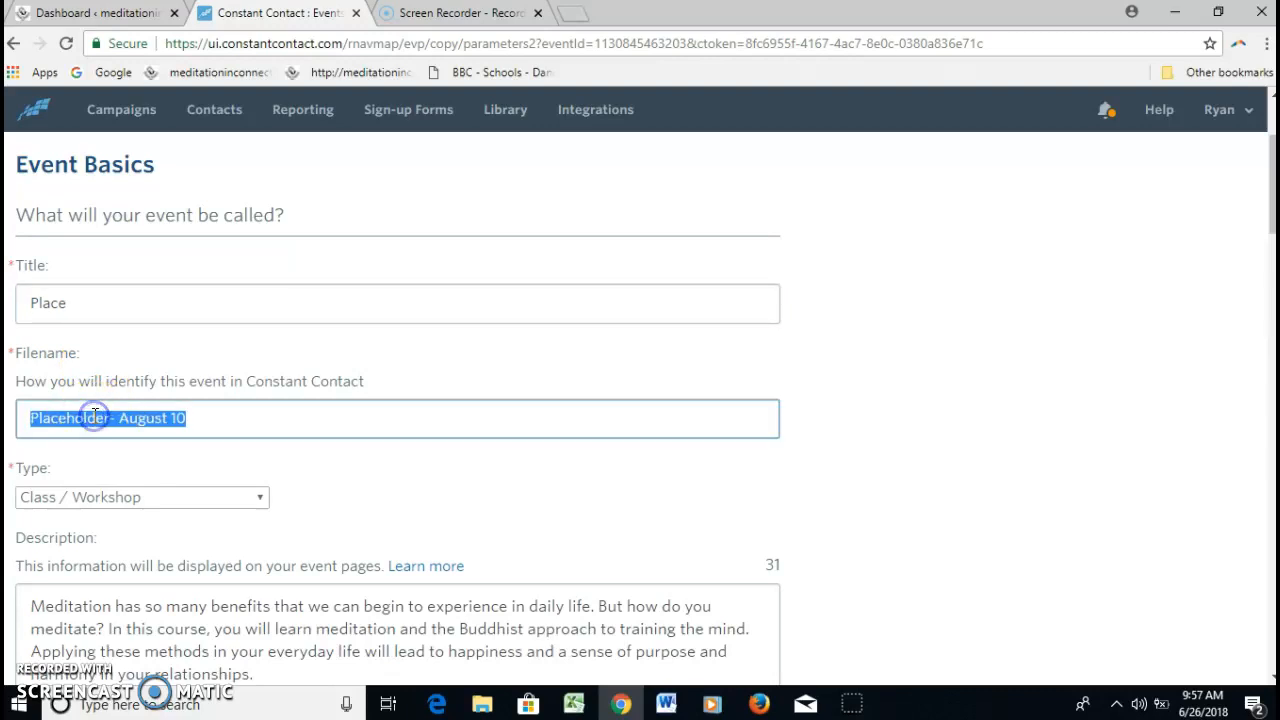
double_click(67, 302)
key(ctrl+v)
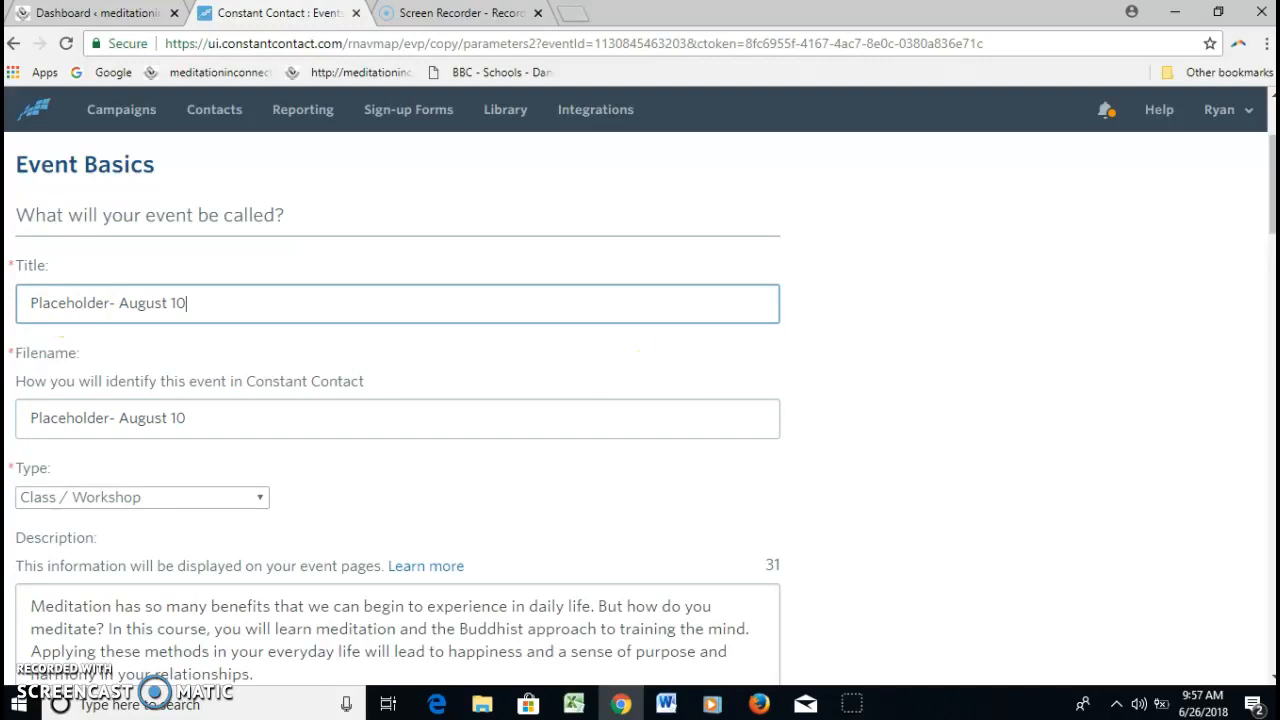
Review the copied event's description, date, time and remaining basics, then continue to the event settings
drag(1270, 225, 1270, 265)
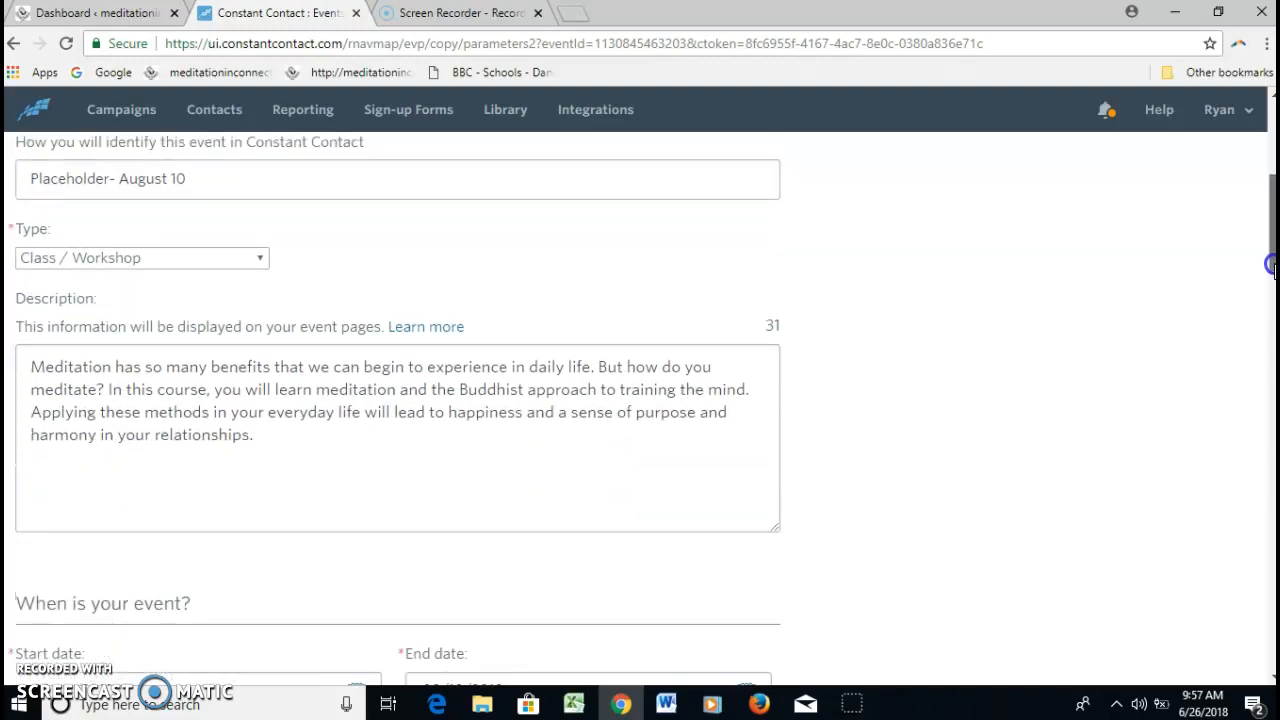
drag(263, 437, 30, 366)
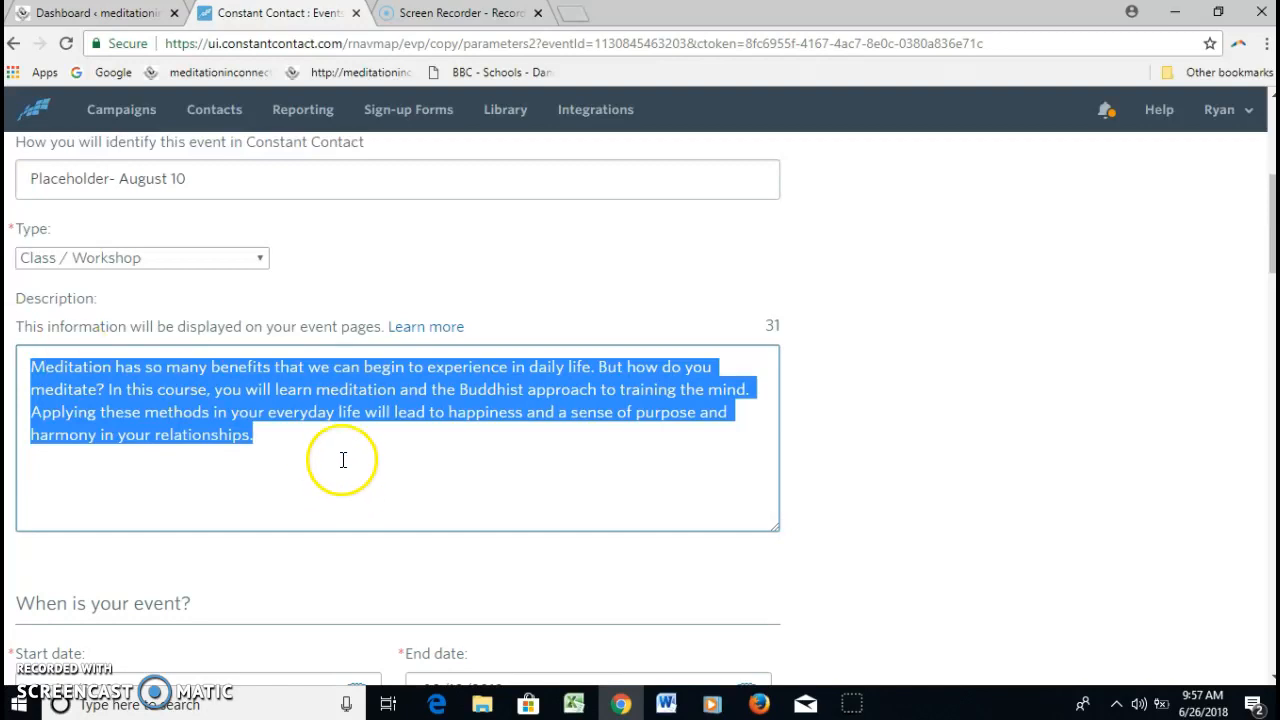
click(290, 421)
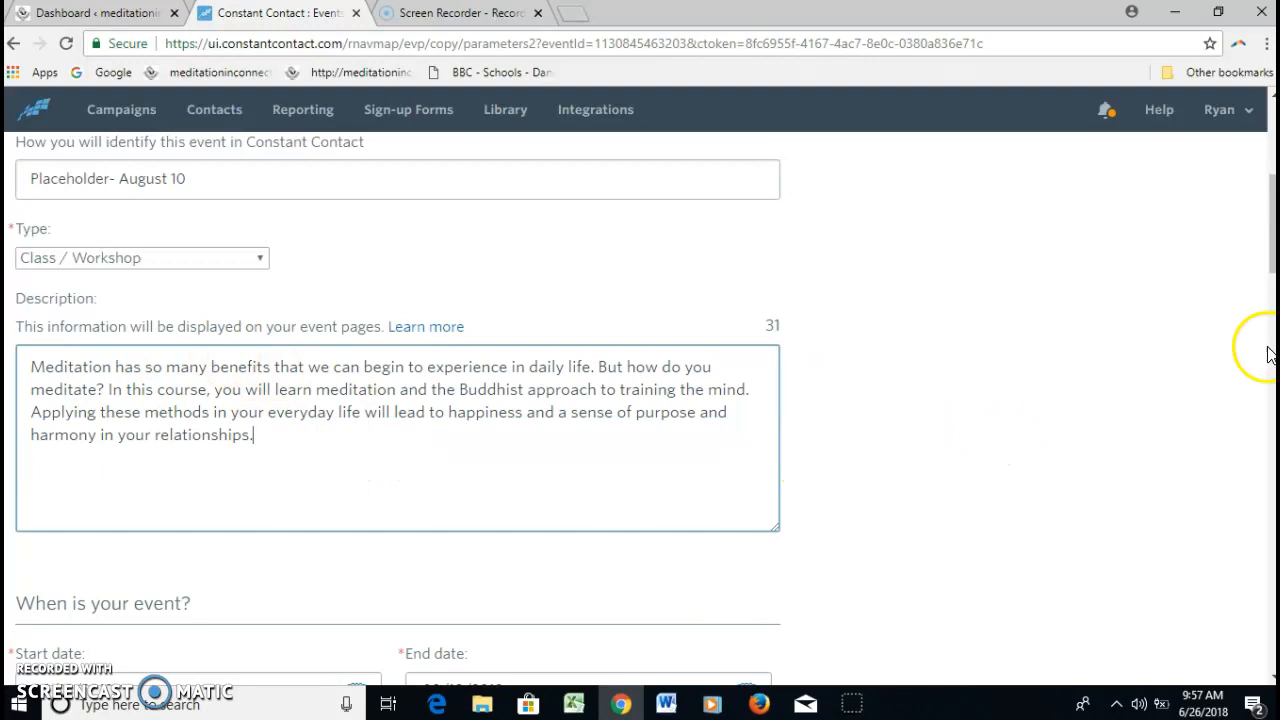
scroll(1272, 267, down, 4)
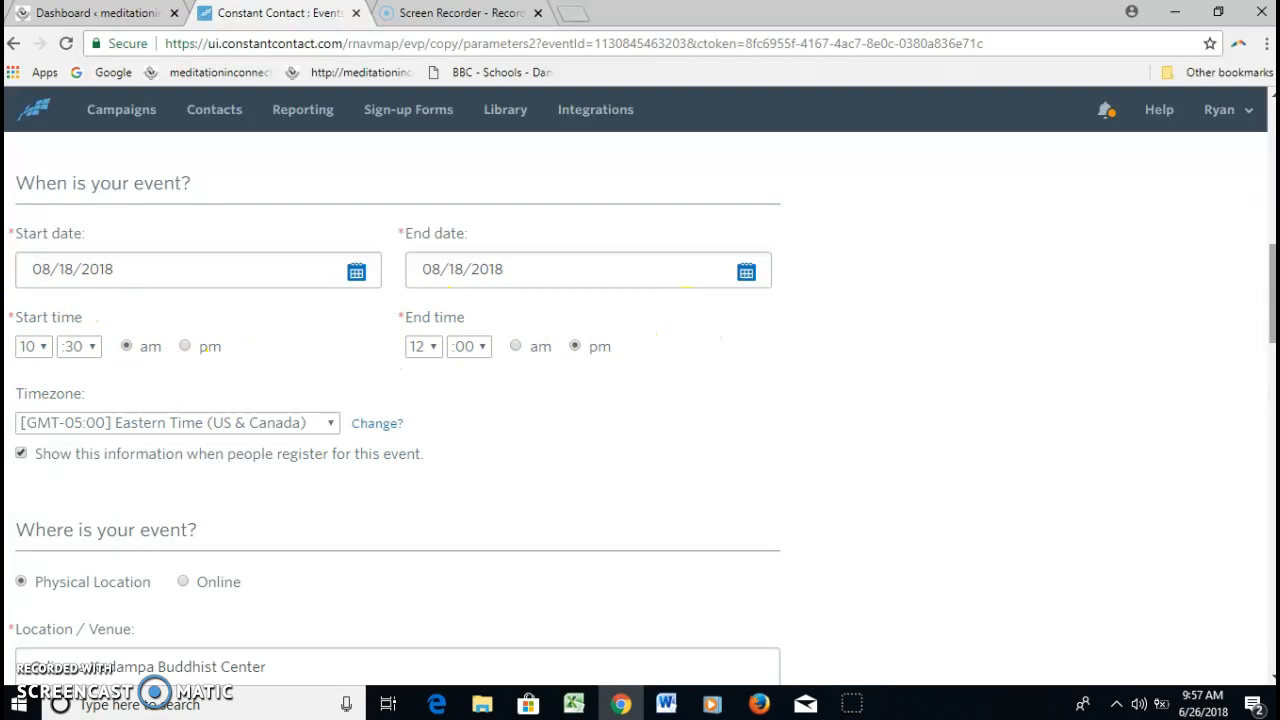
drag(1273, 298, 1258, 270)
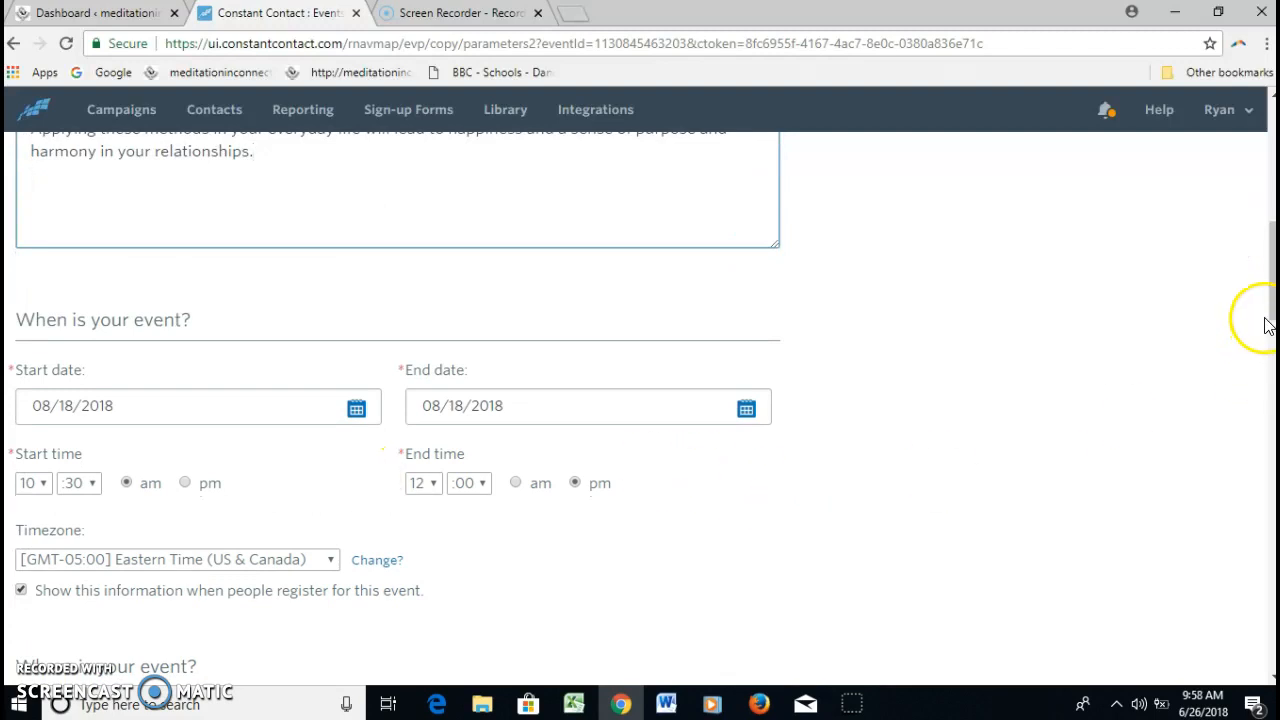
drag(1268, 317, 1245, 675)
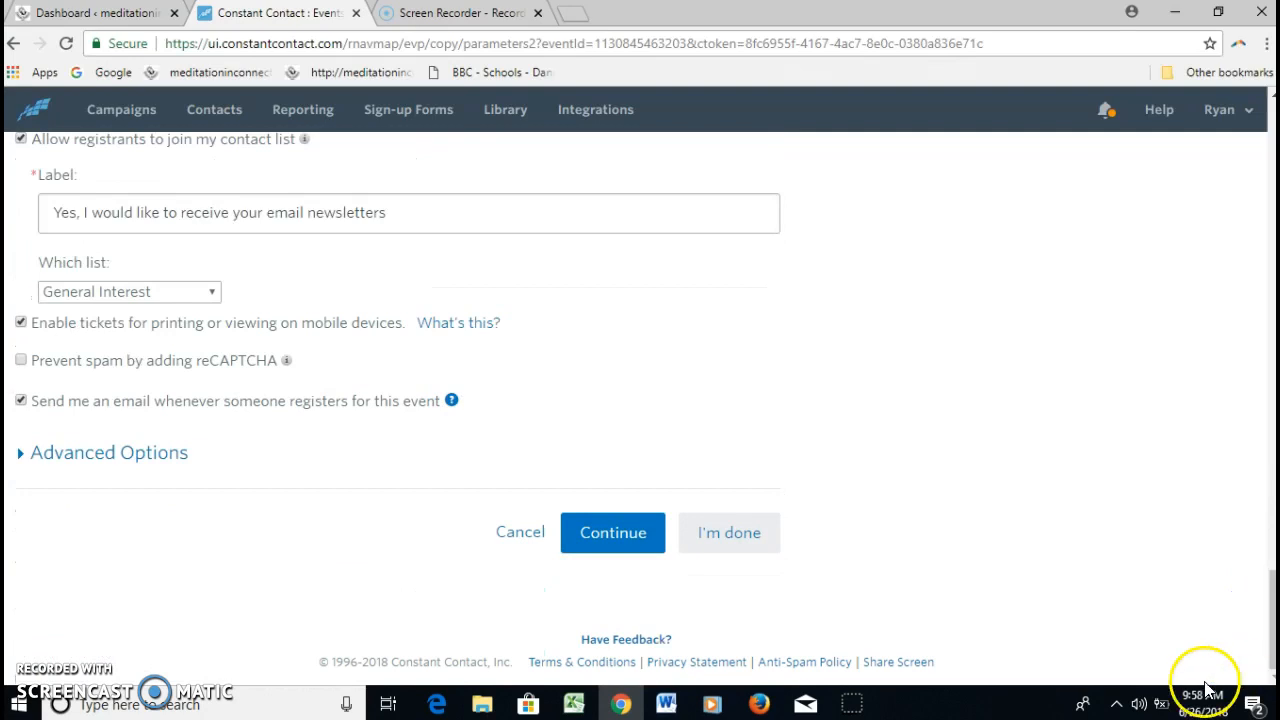
click(608, 537)
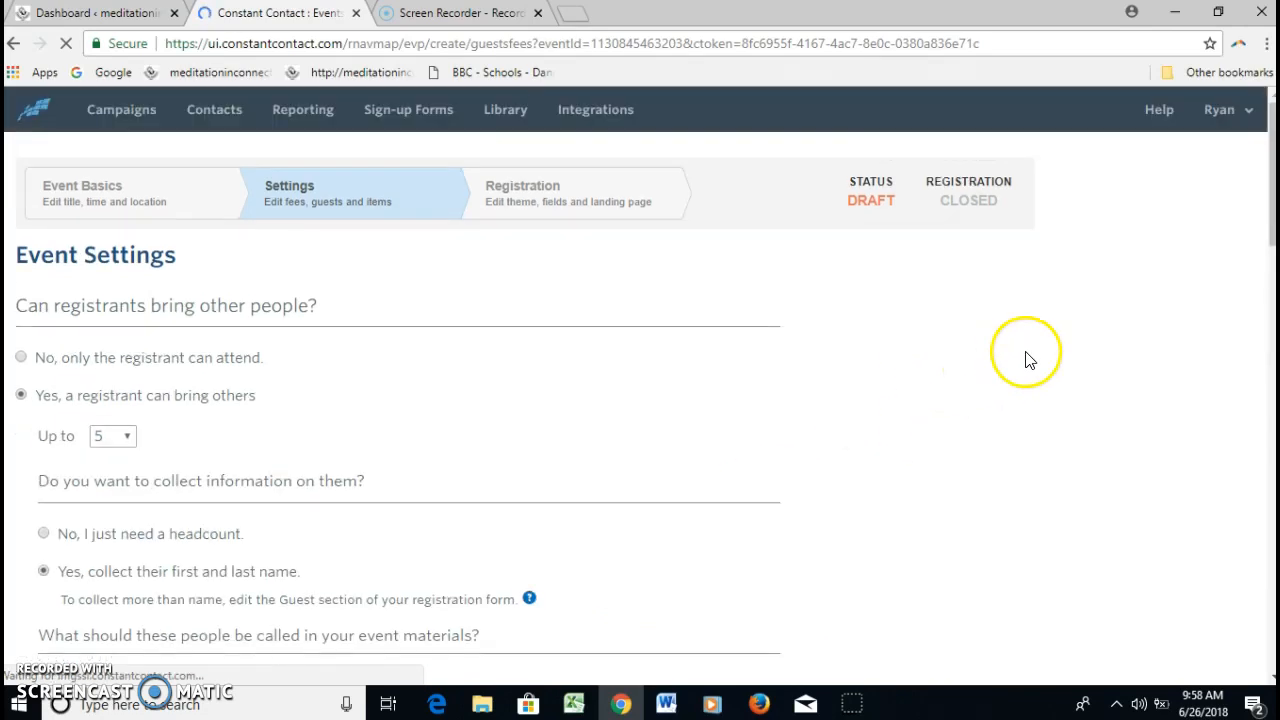
Add another event fee labelled "OKBC Benefactors" at $10.00 and save the settings to continue to registration
drag(1271, 237, 1271, 414)
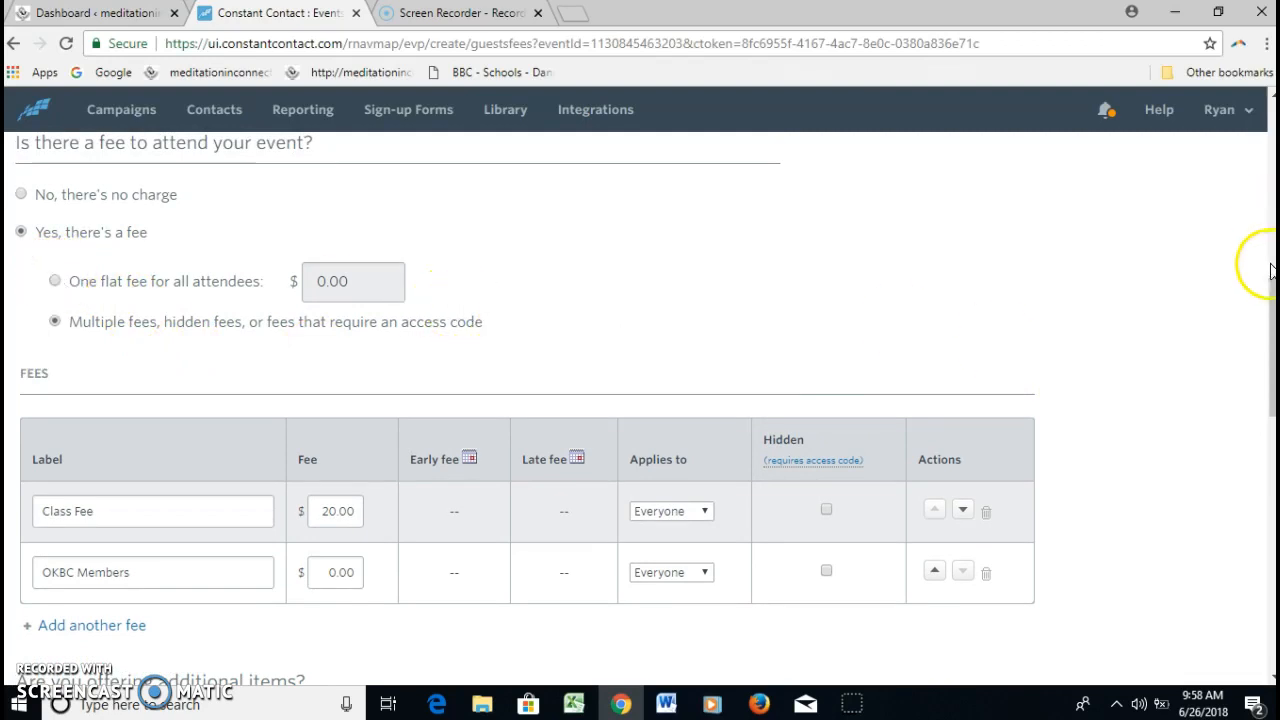
drag(1271, 265, 1271, 344)
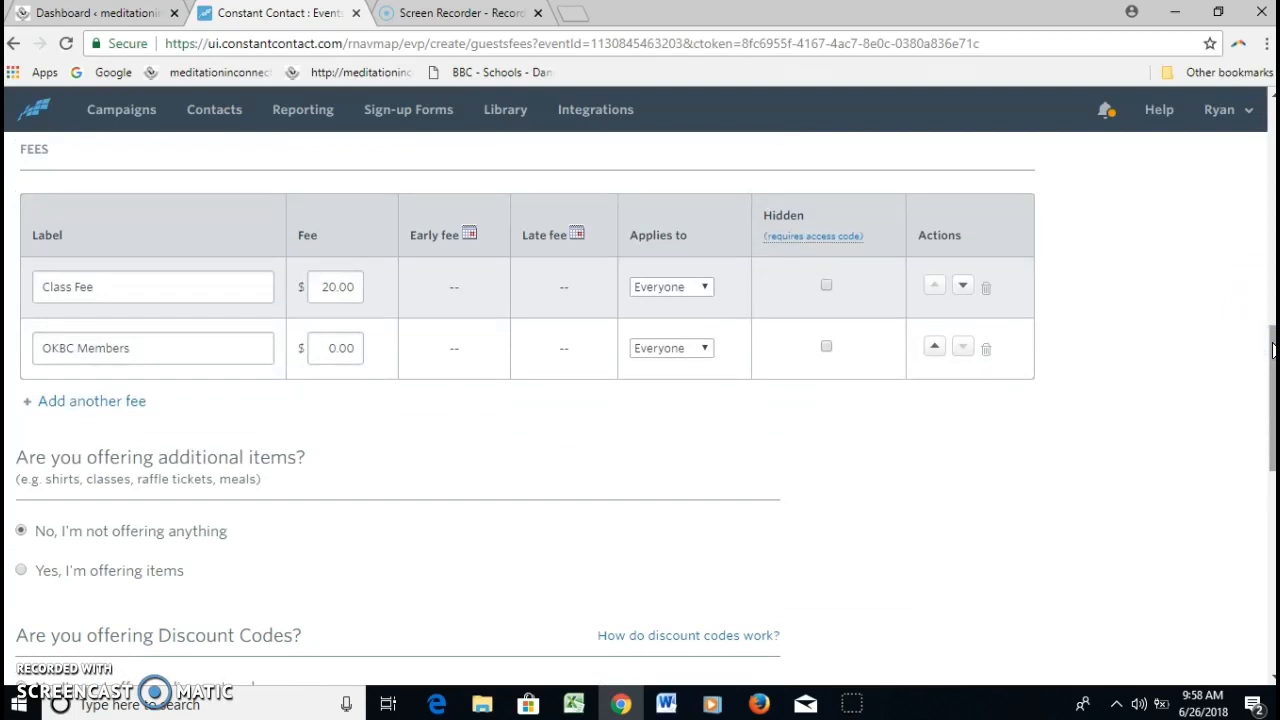
click(109, 402)
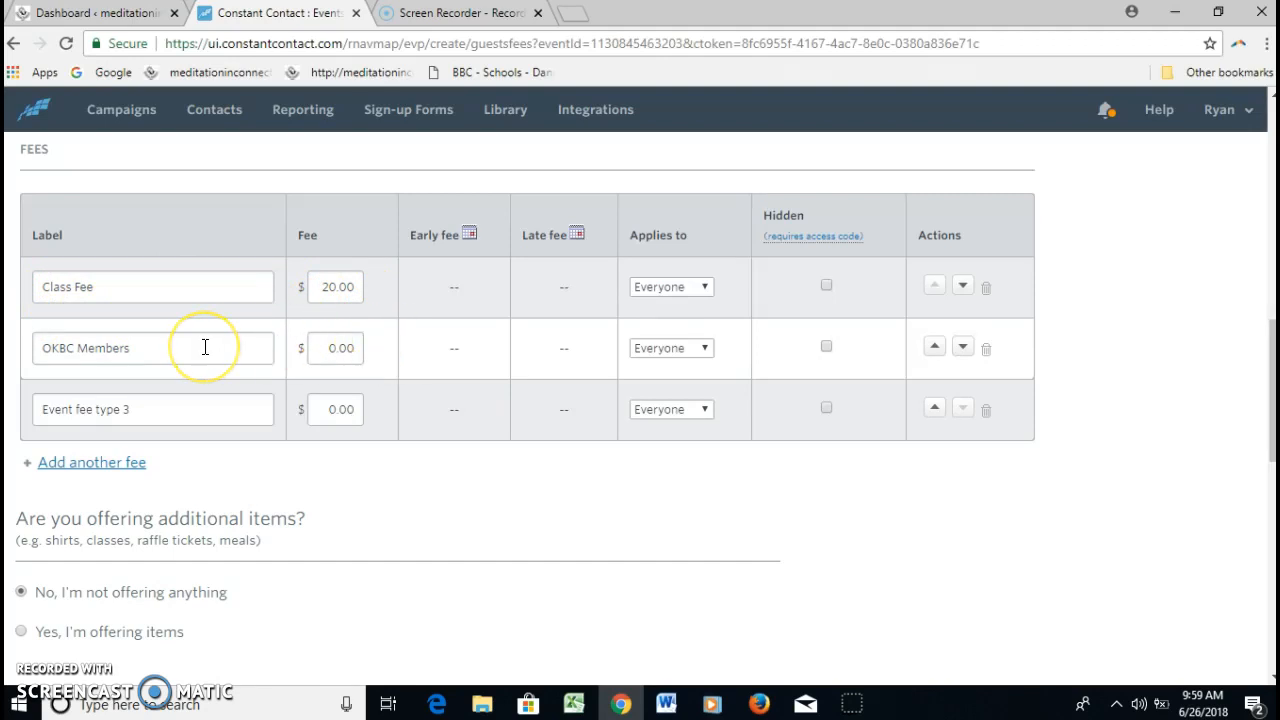
click(130, 404)
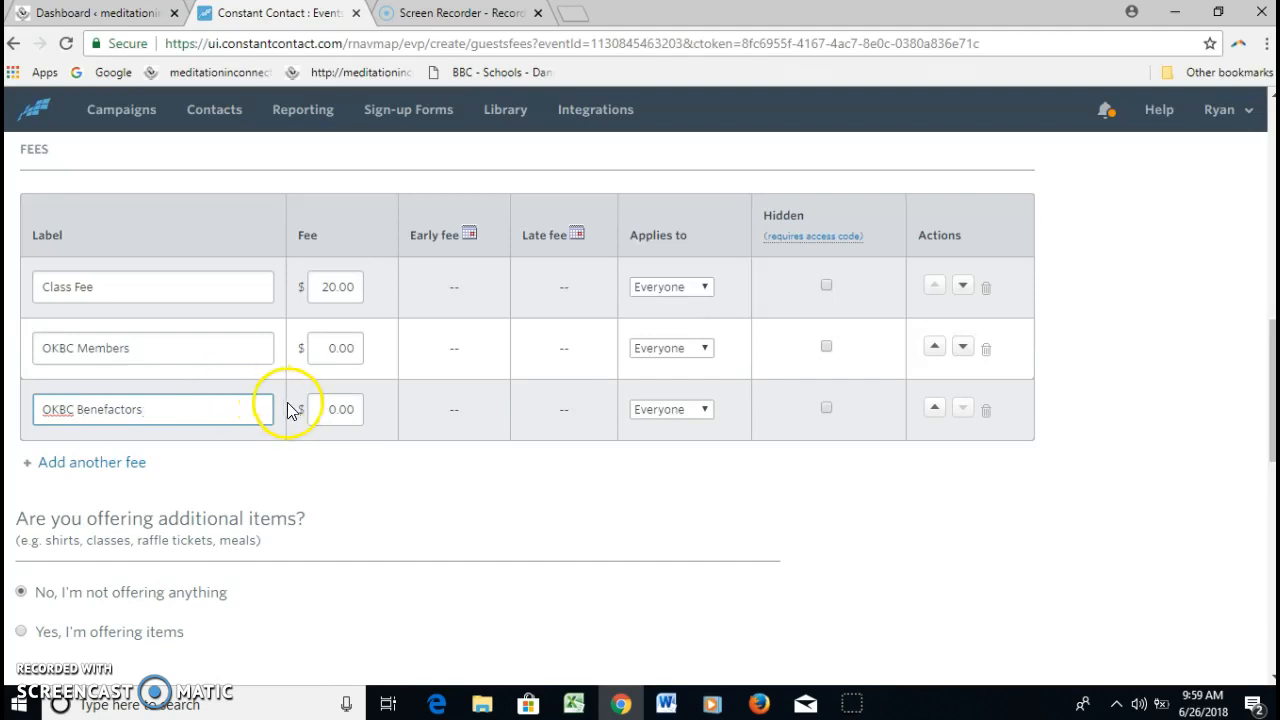
click(339, 409)
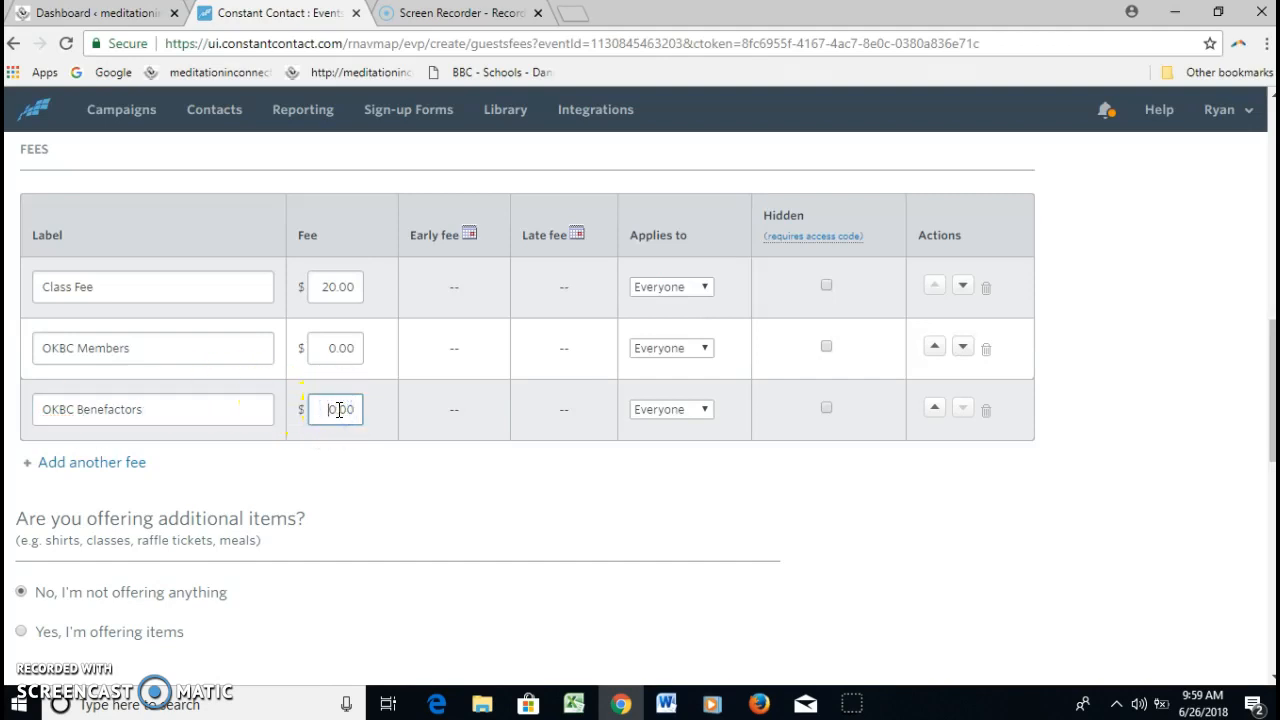
click(480, 473)
click(506, 499)
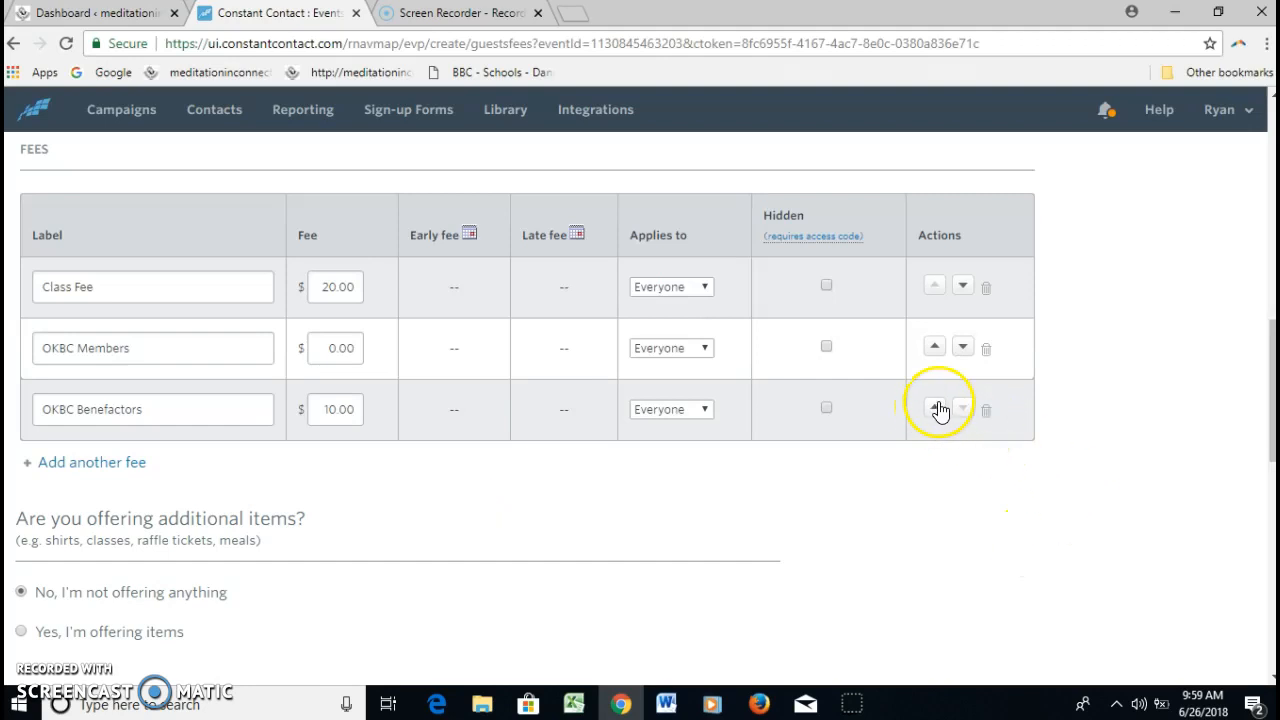
drag(1268, 392, 1268, 604)
click(1008, 588)
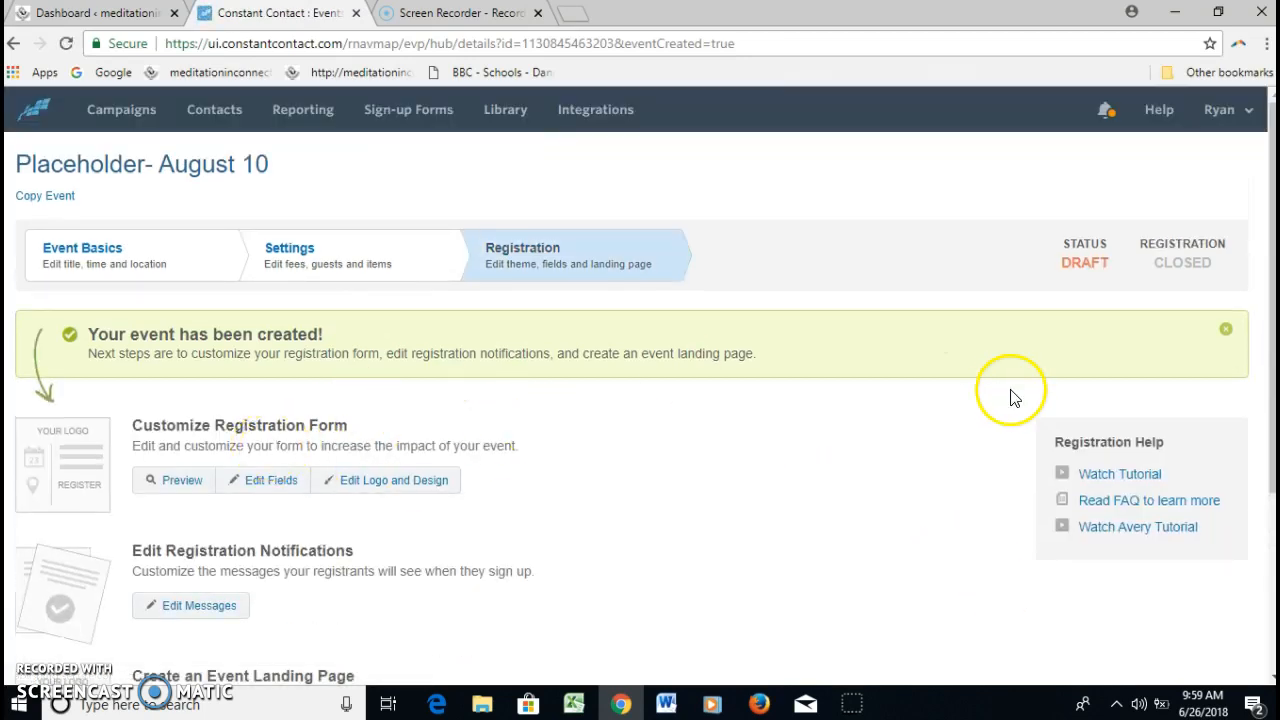
Preview the registration form, check its event details, fee options and payment section, and close the preview
click(170, 490)
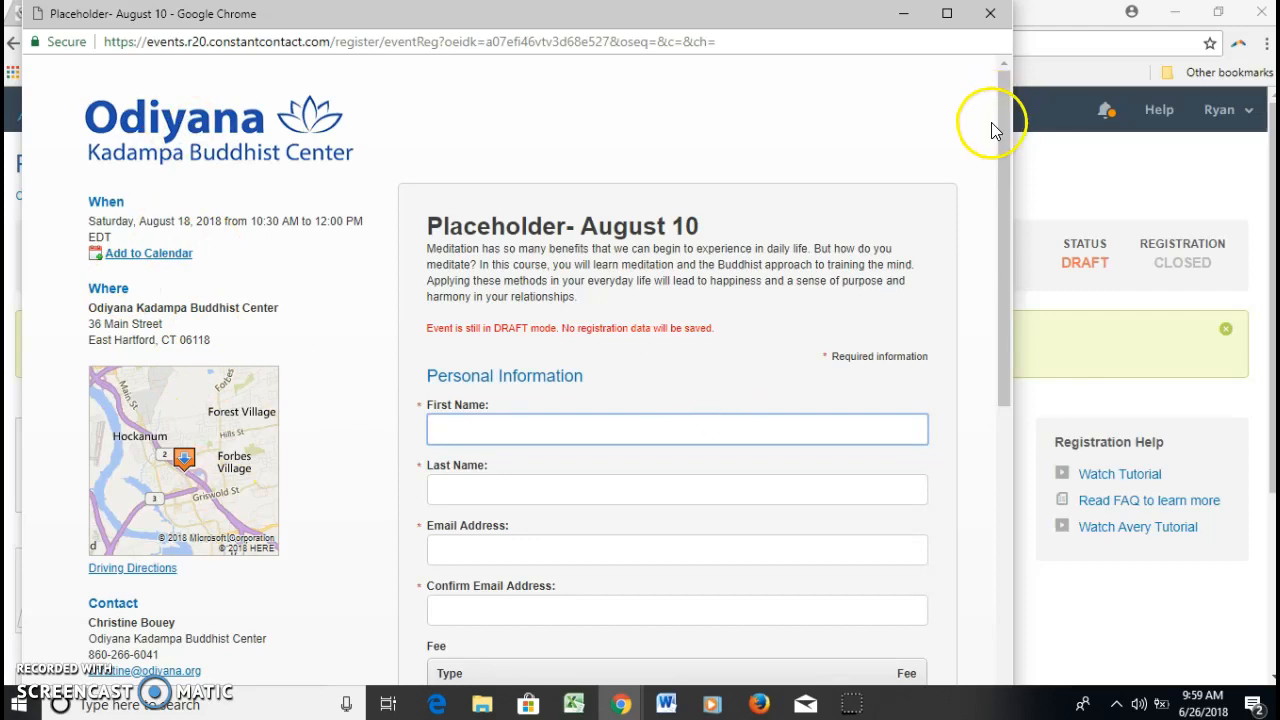
drag(1001, 129, 1014, 297)
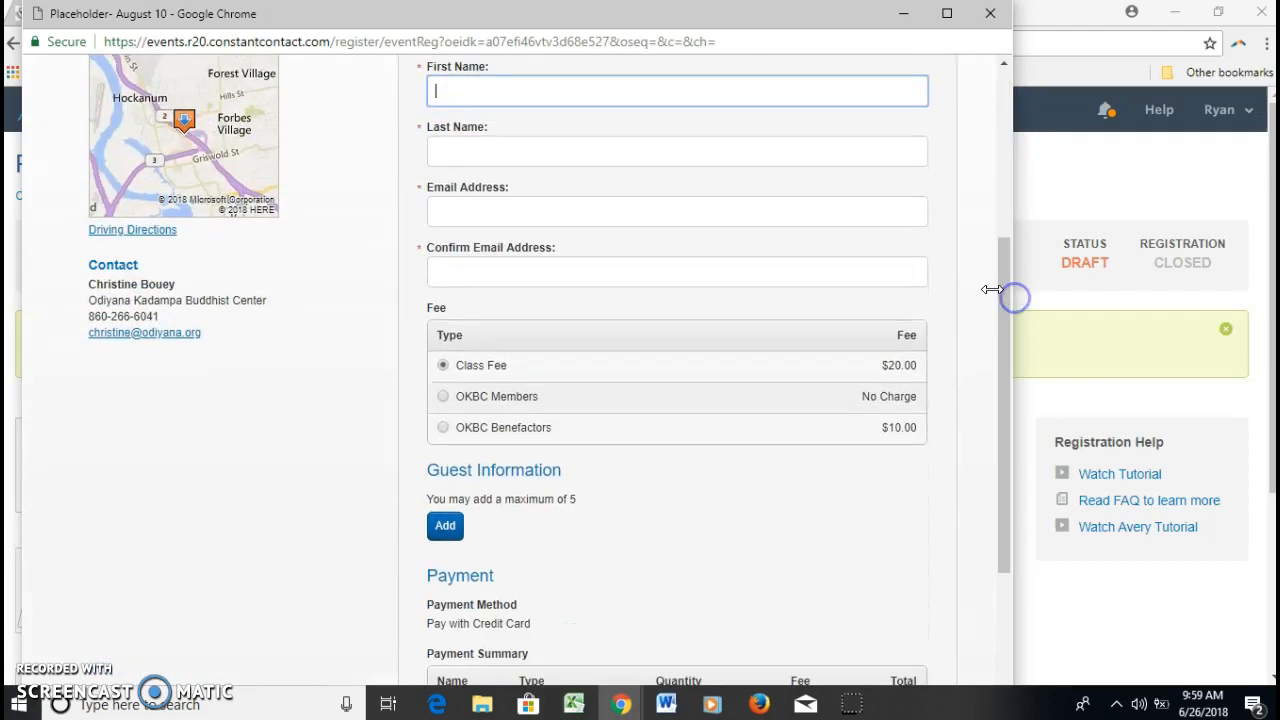
drag(1004, 383, 983, 433)
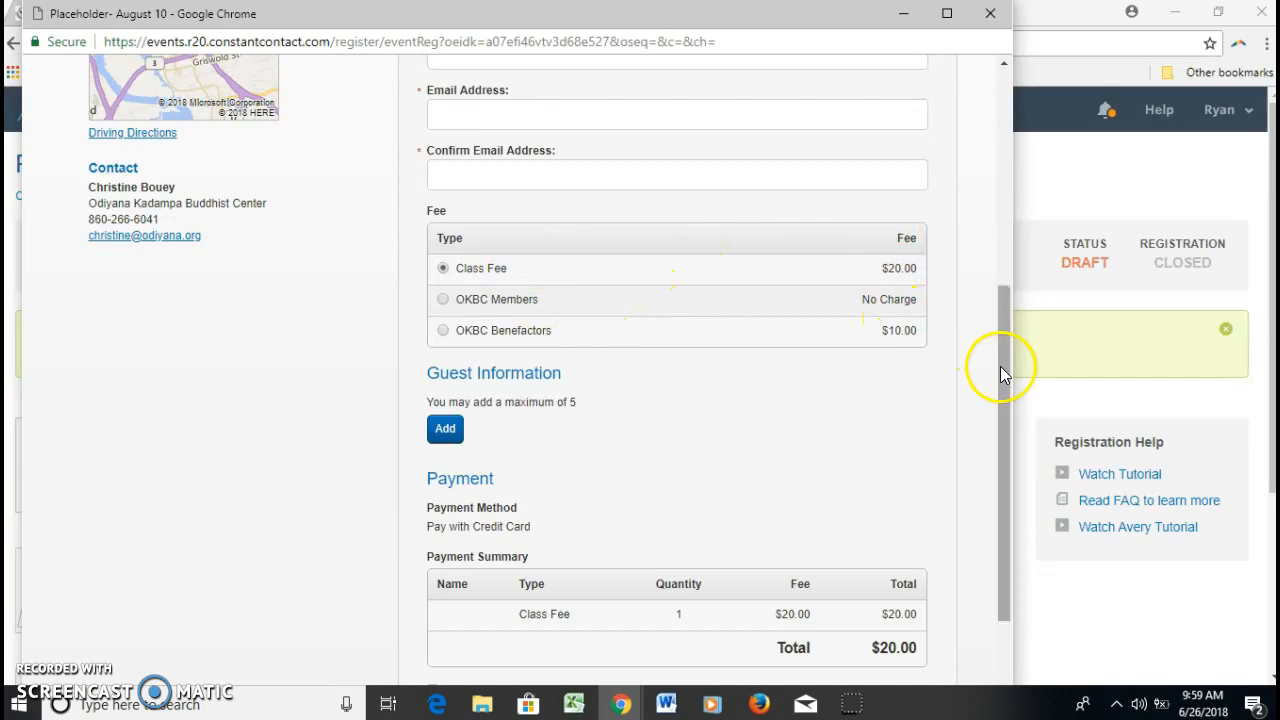
drag(1001, 383, 991, 180)
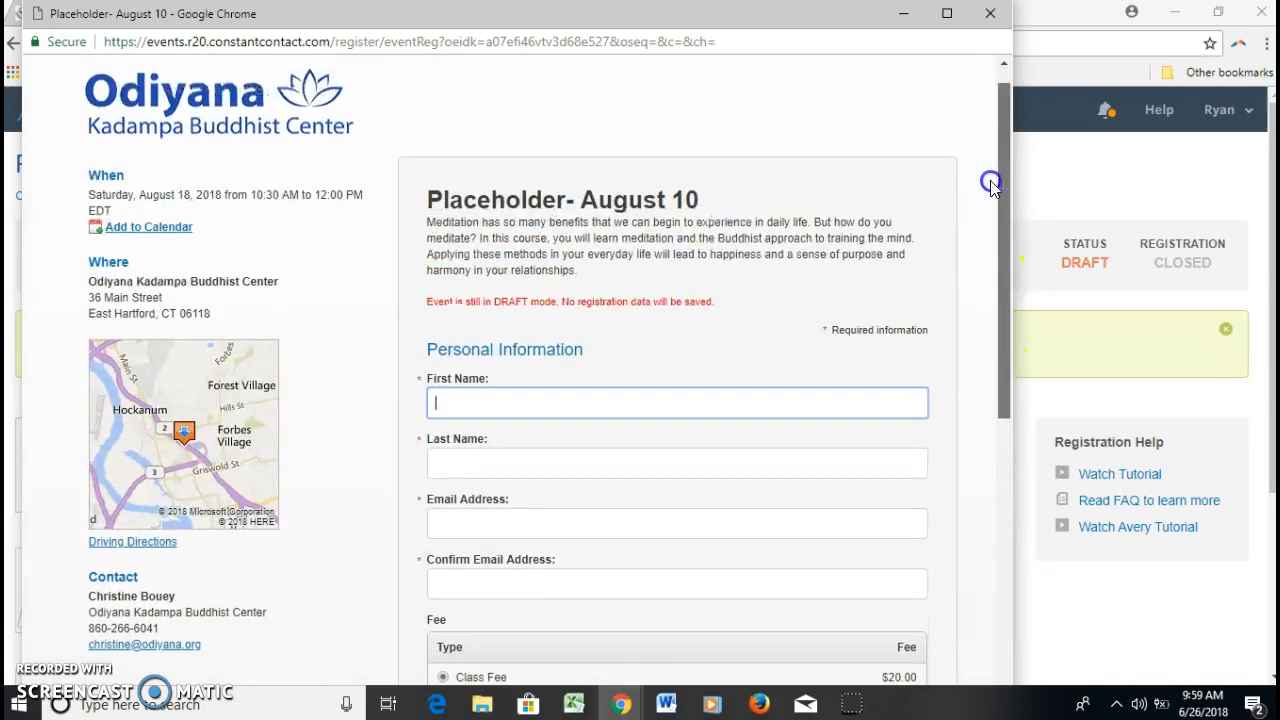
click(988, 14)
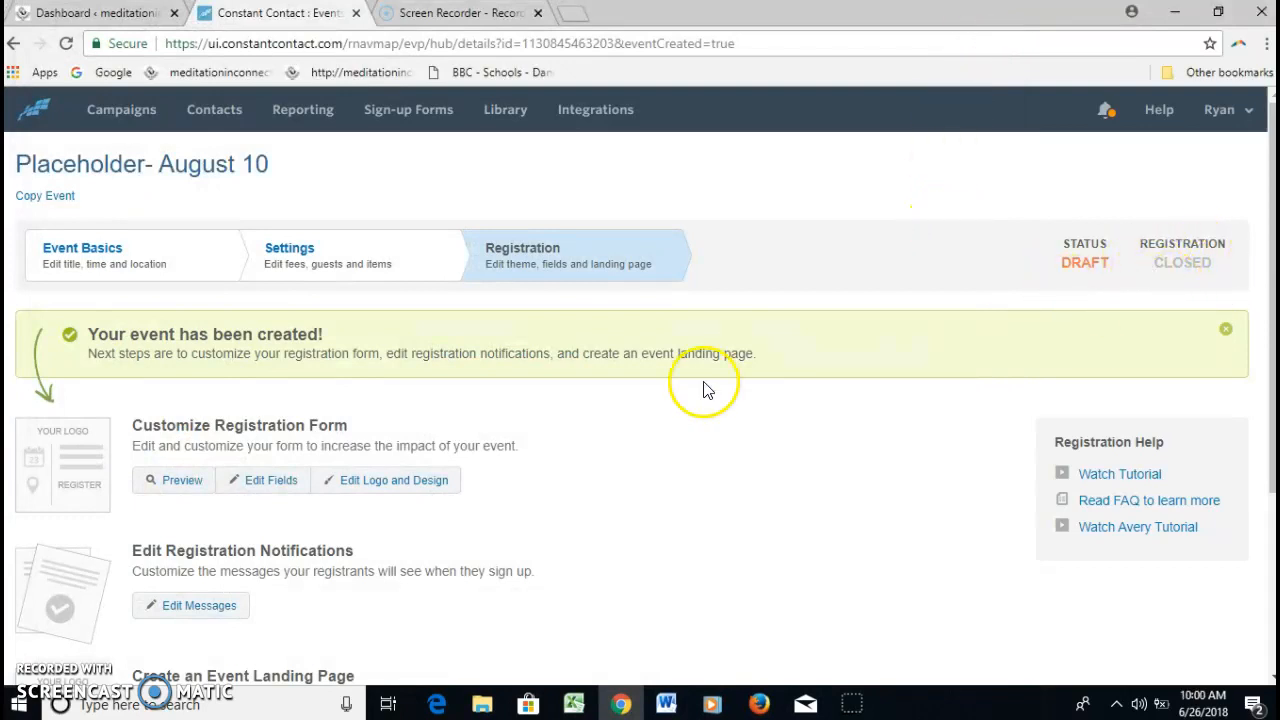
Make the "Placeholder- August 10" event live and copy its event URL
scroll(1273, 318, down, 2)
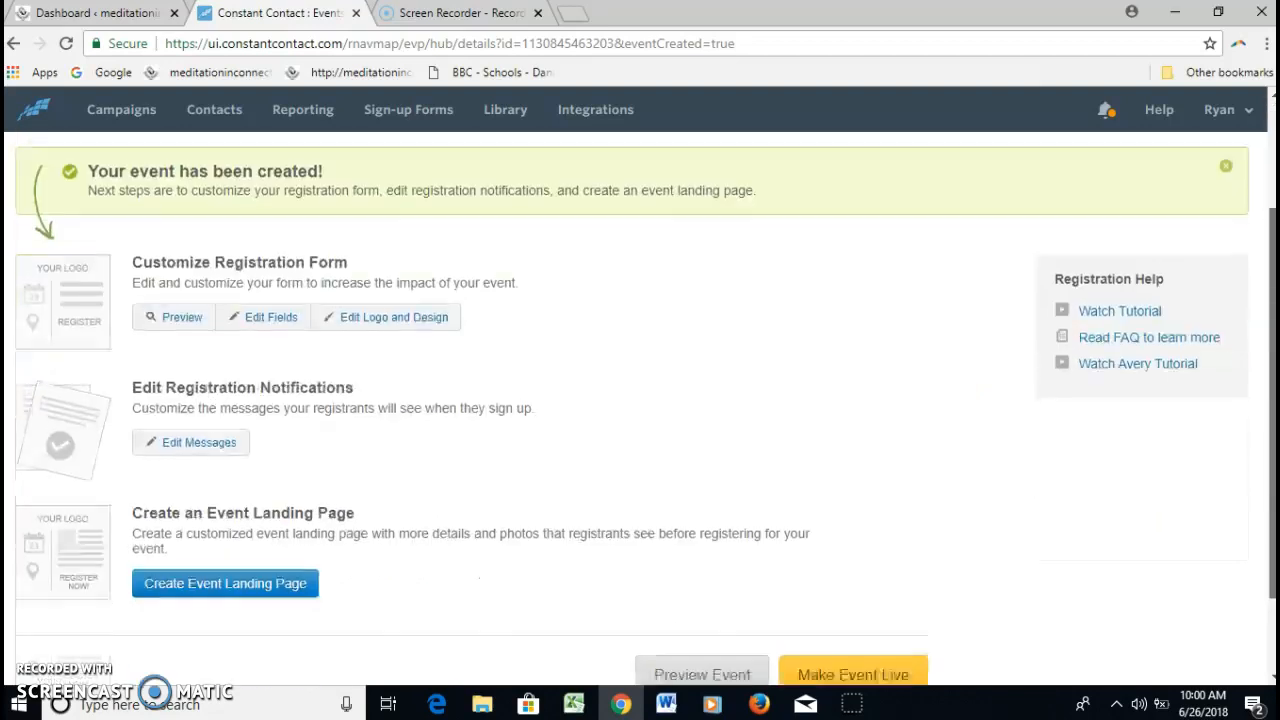
click(856, 672)
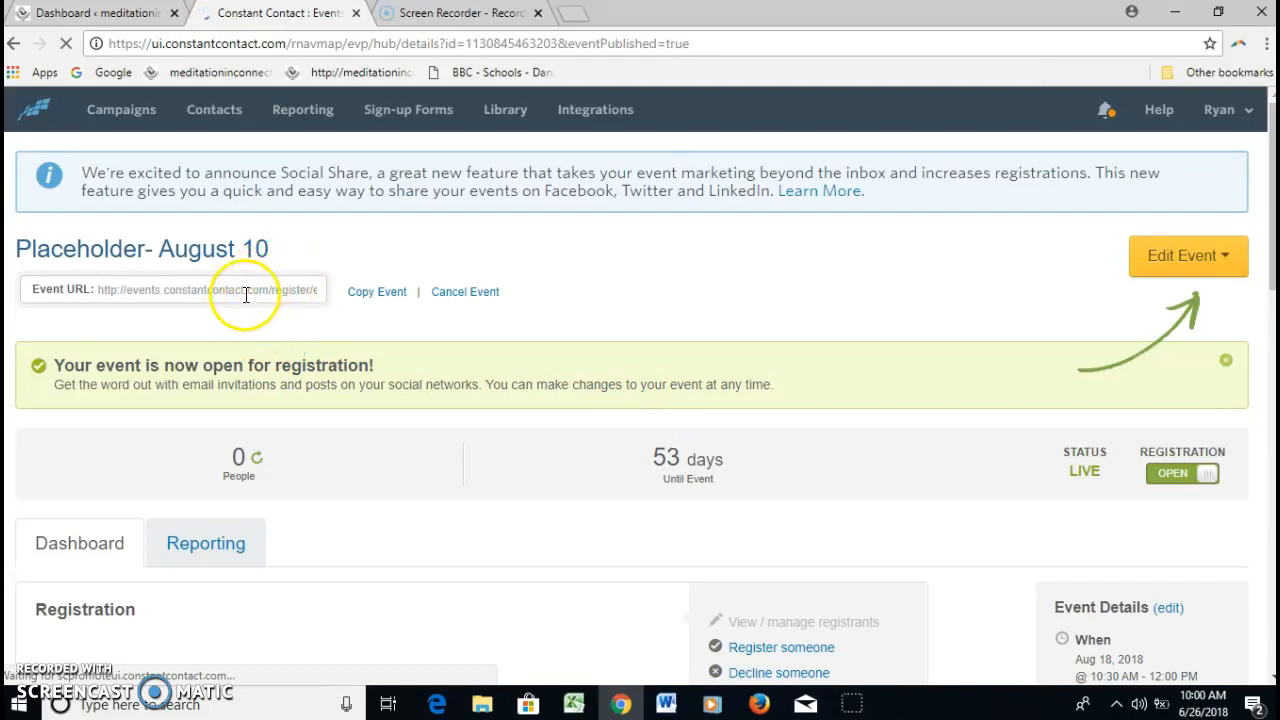
click(194, 289)
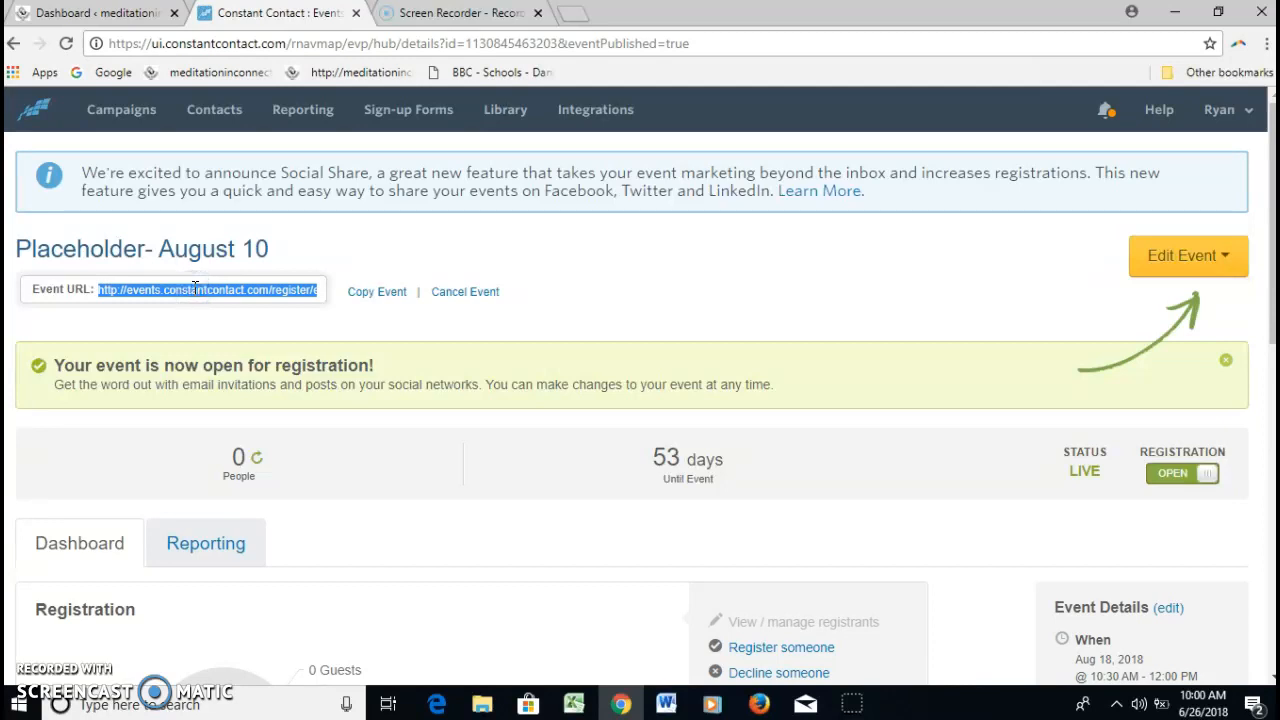
Switch to the WordPress admin, search the pages for "sundays", and open the "Sundays – 10:30am" page for editing
click(88, 14)
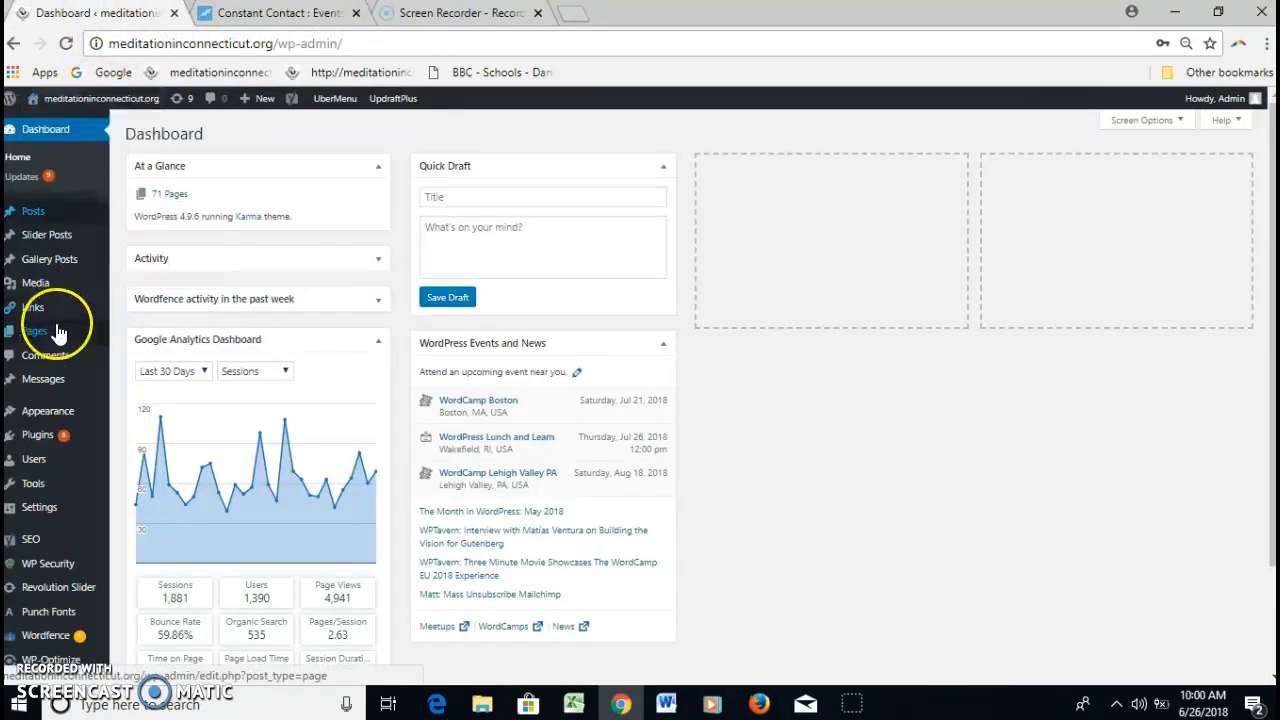
mouse_move(57, 334)
click(137, 336)
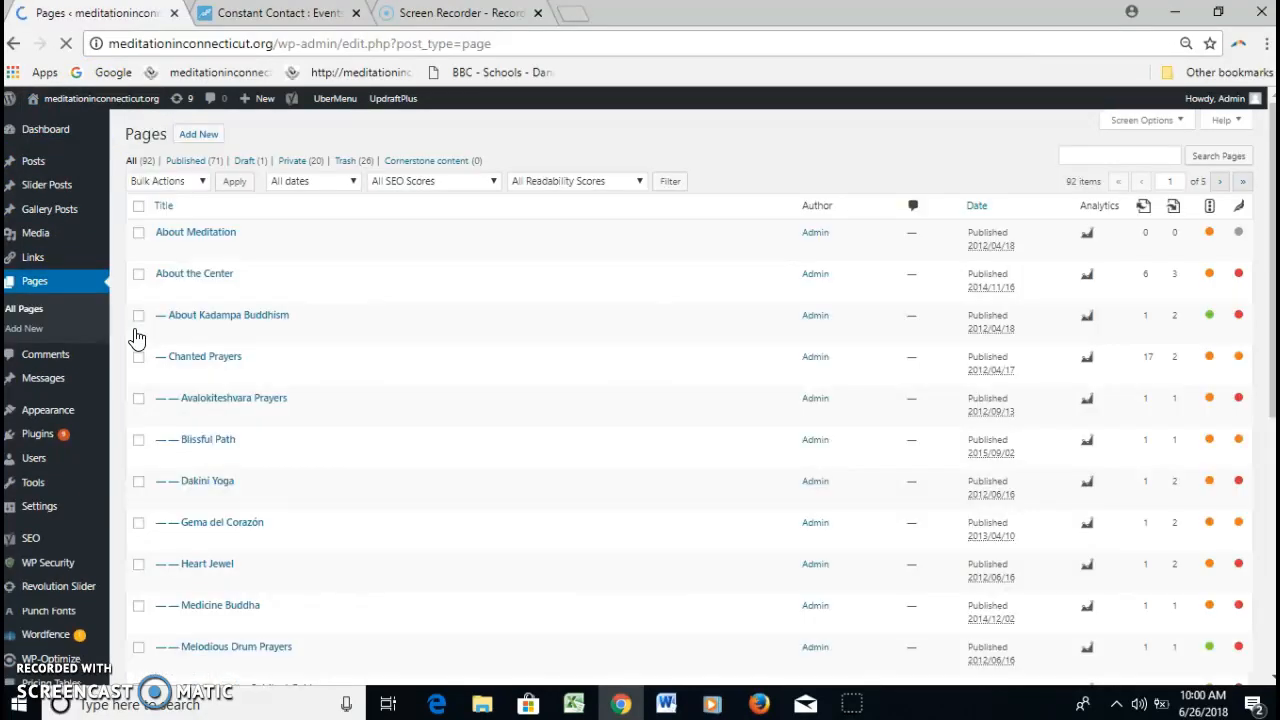
click(1085, 155)
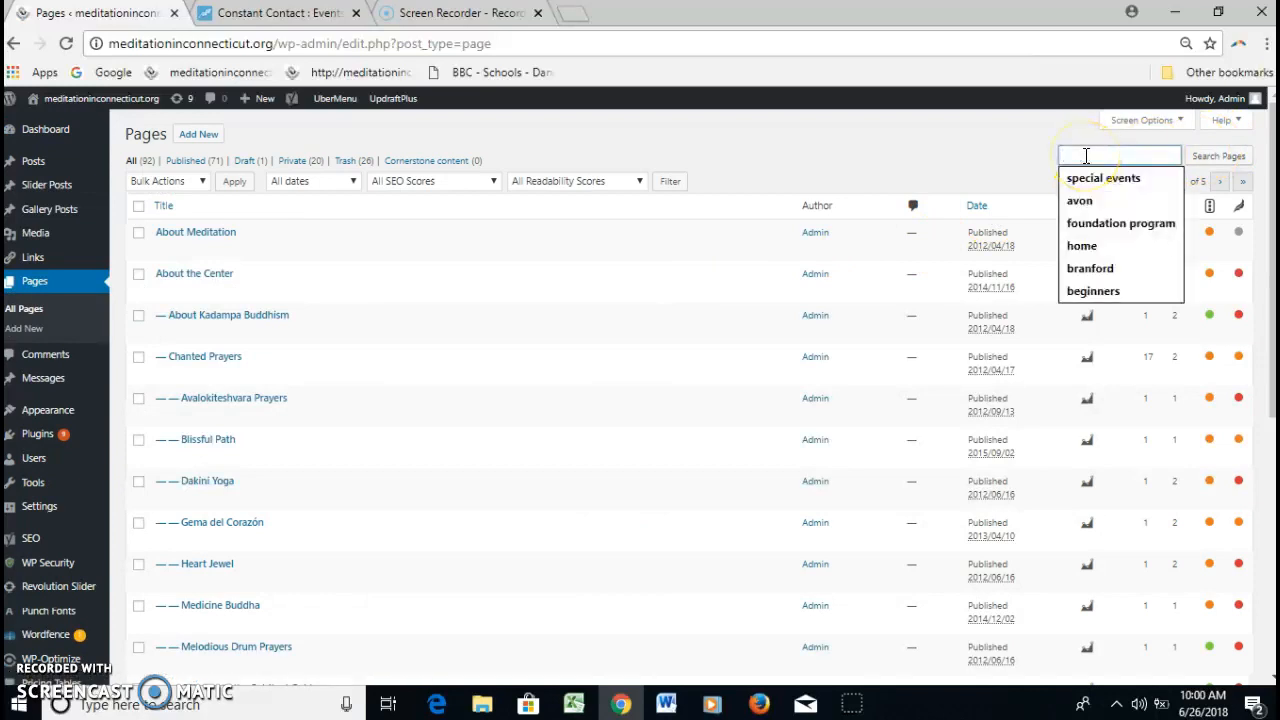
text(sundays)
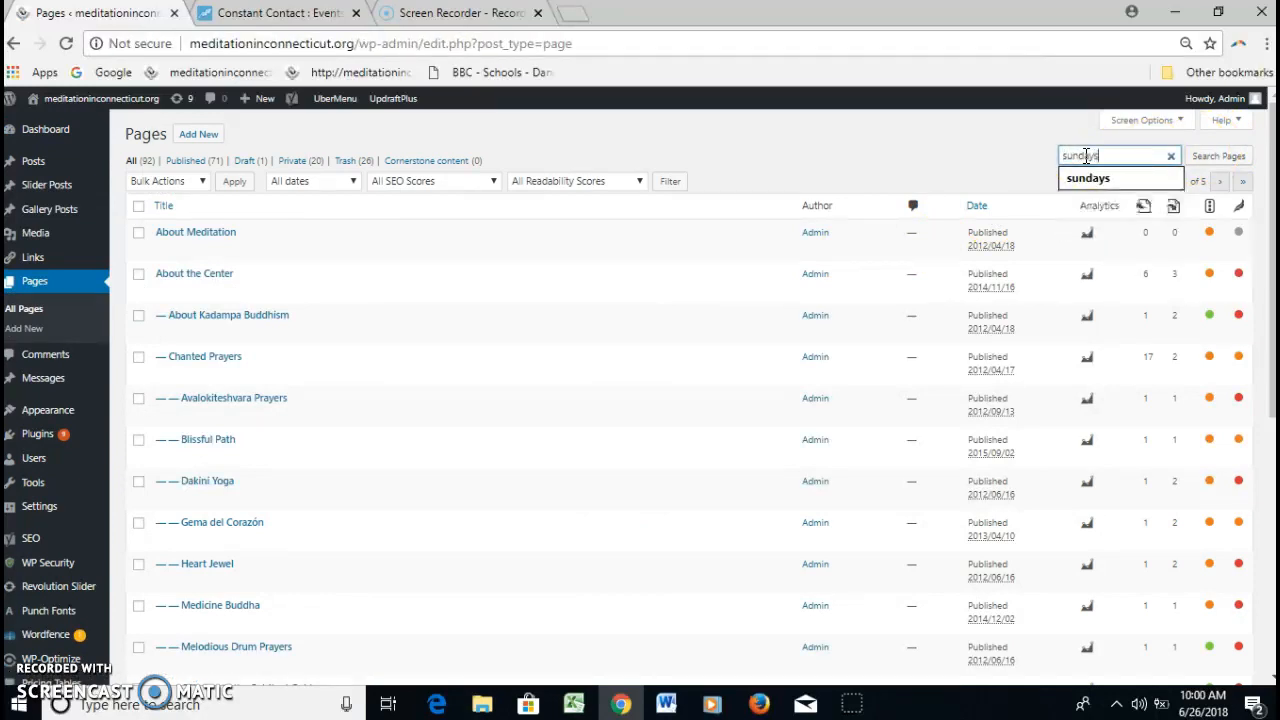
key(Return)
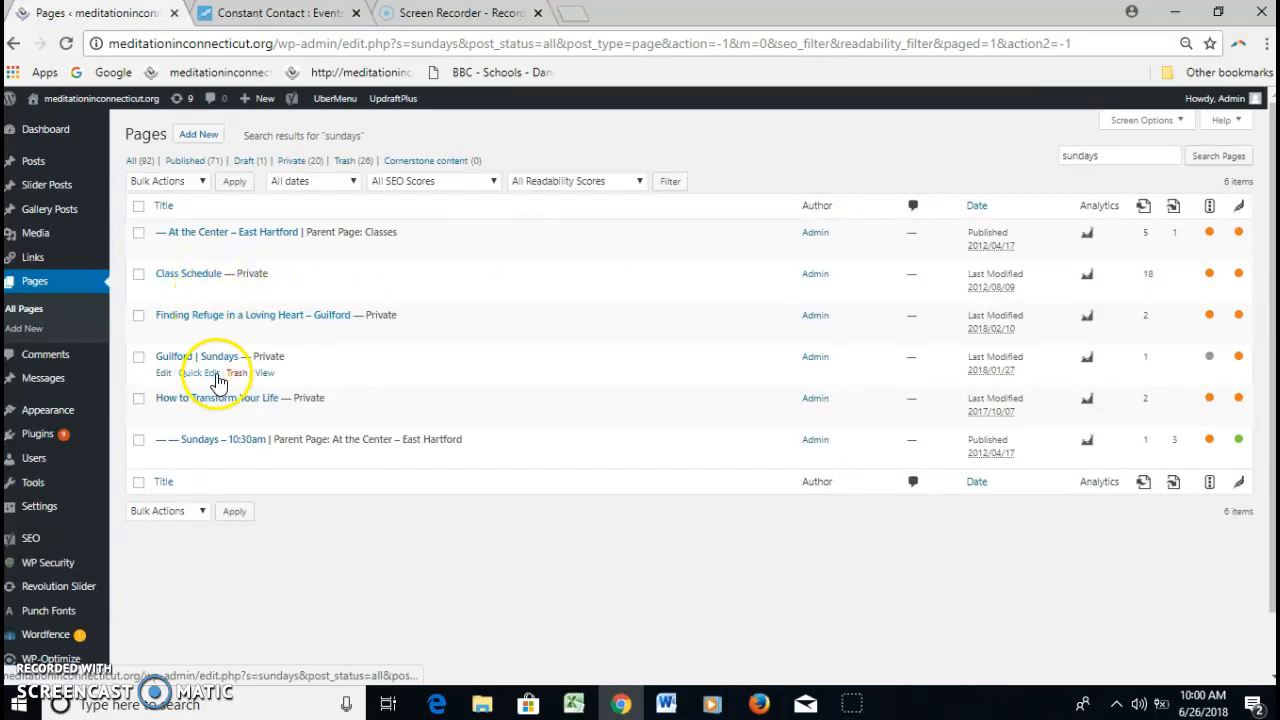
click(220, 440)
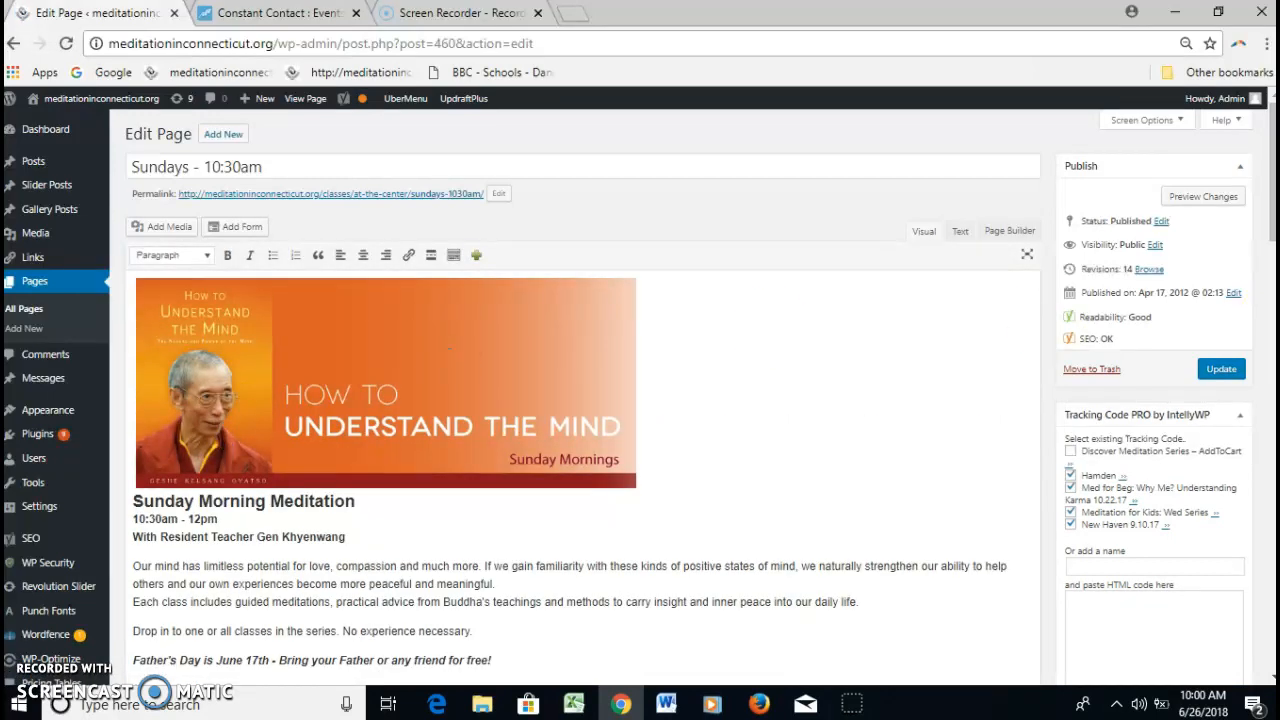
Insert the blue "Register Now!" image from the media library on a new line after "No experience necessary."
drag(1272, 200, 1272, 262)
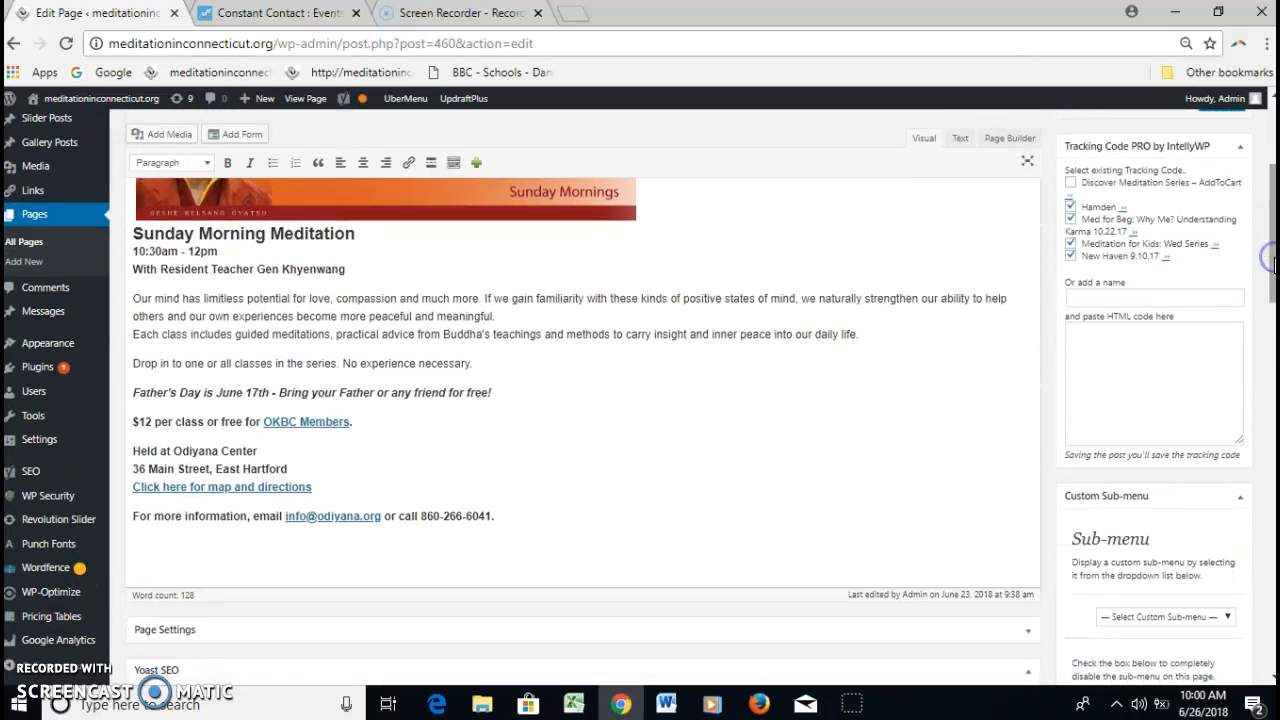
click(484, 367)
key(Return)
click(178, 141)
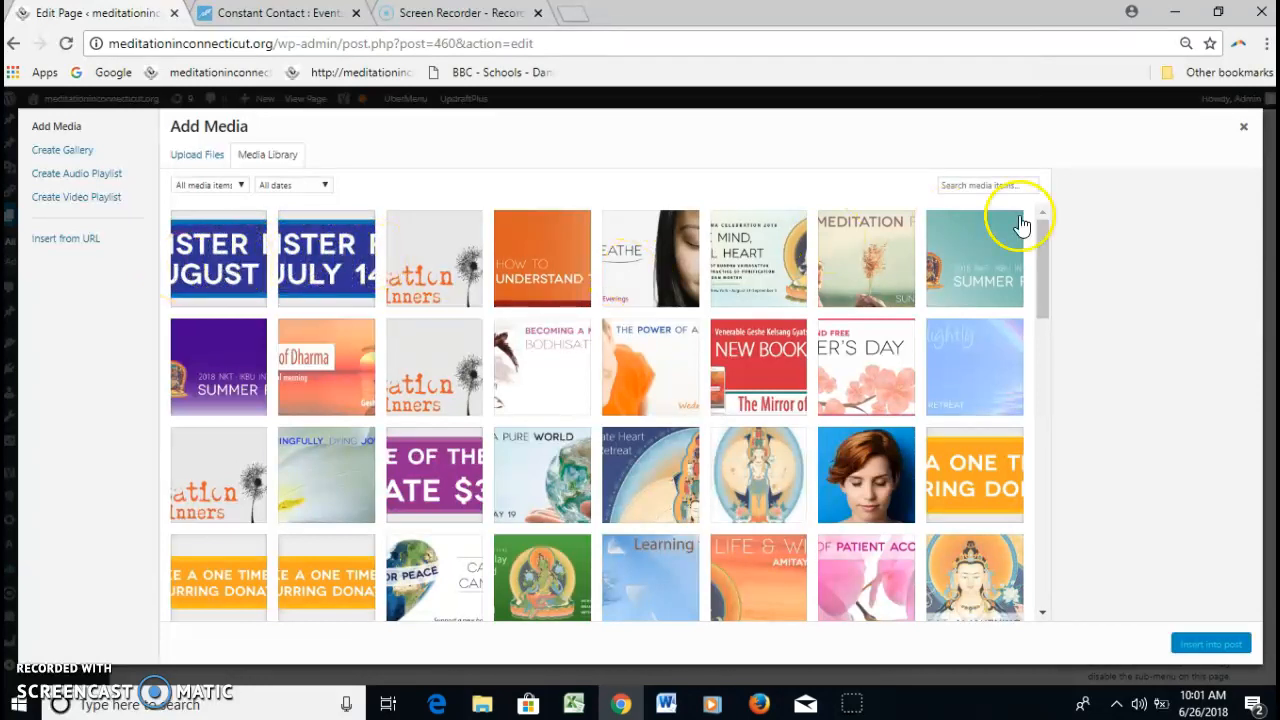
drag(1044, 256, 1046, 492)
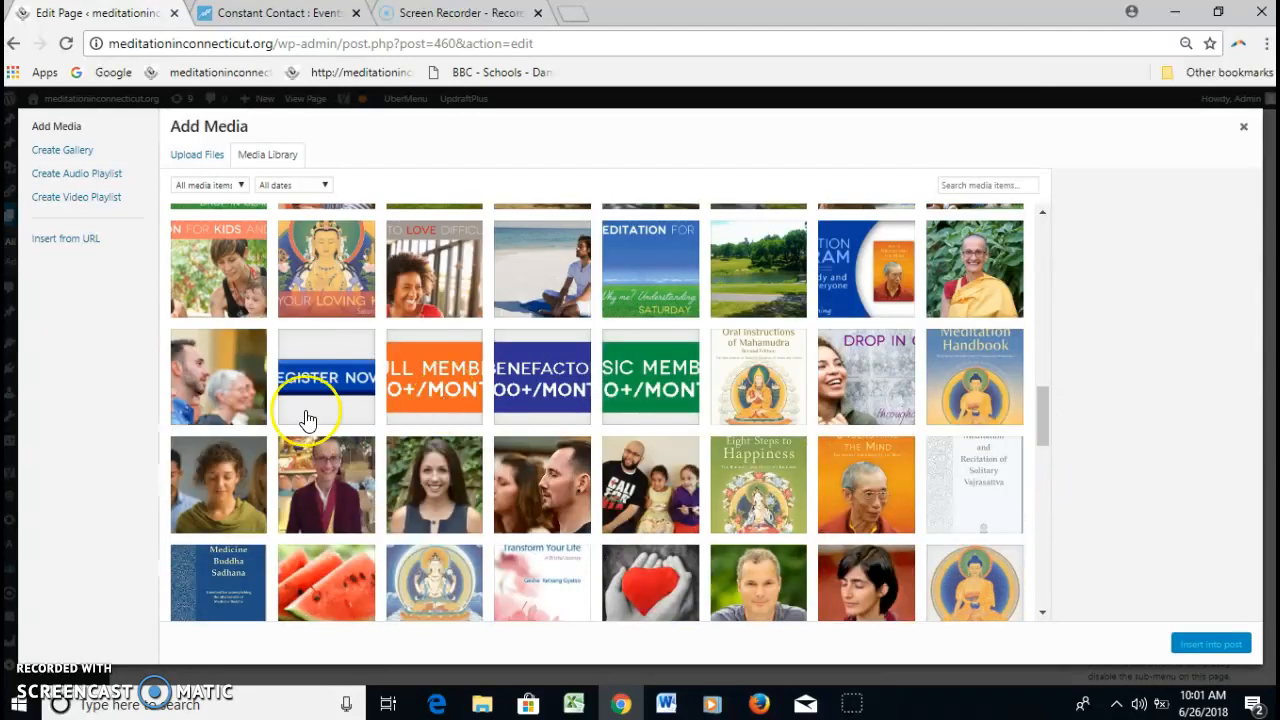
click(320, 390)
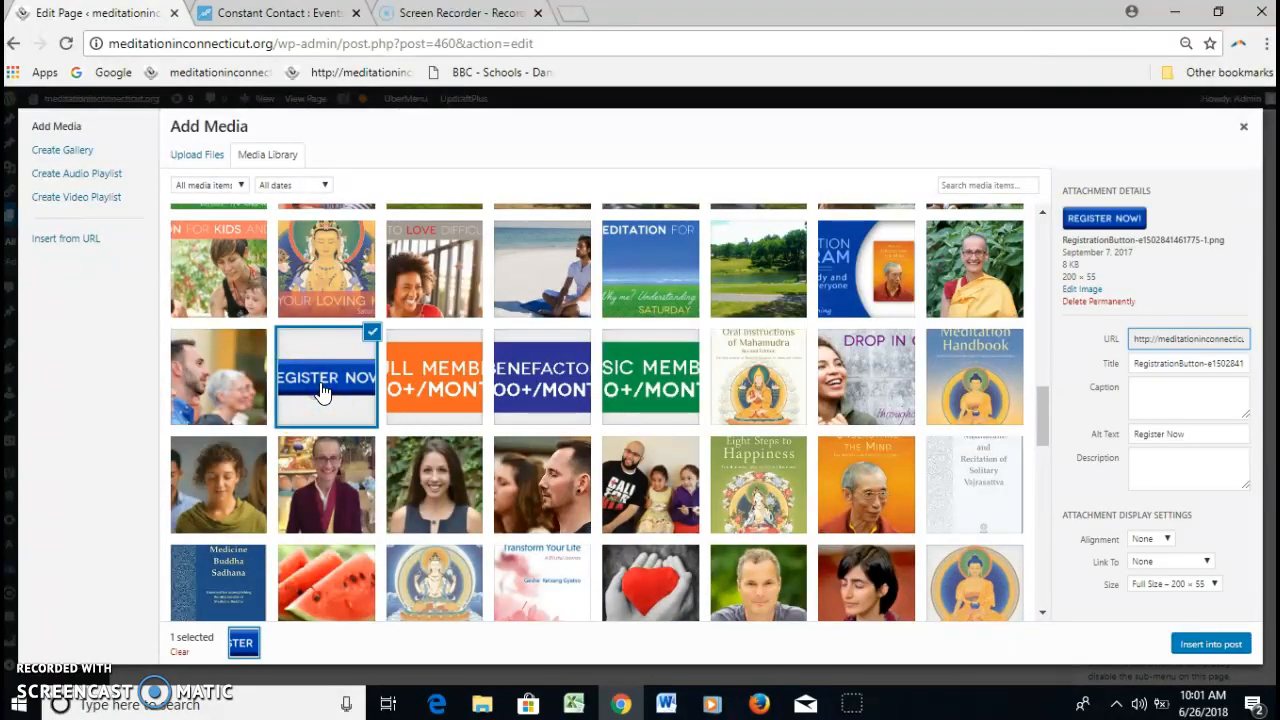
click(1228, 643)
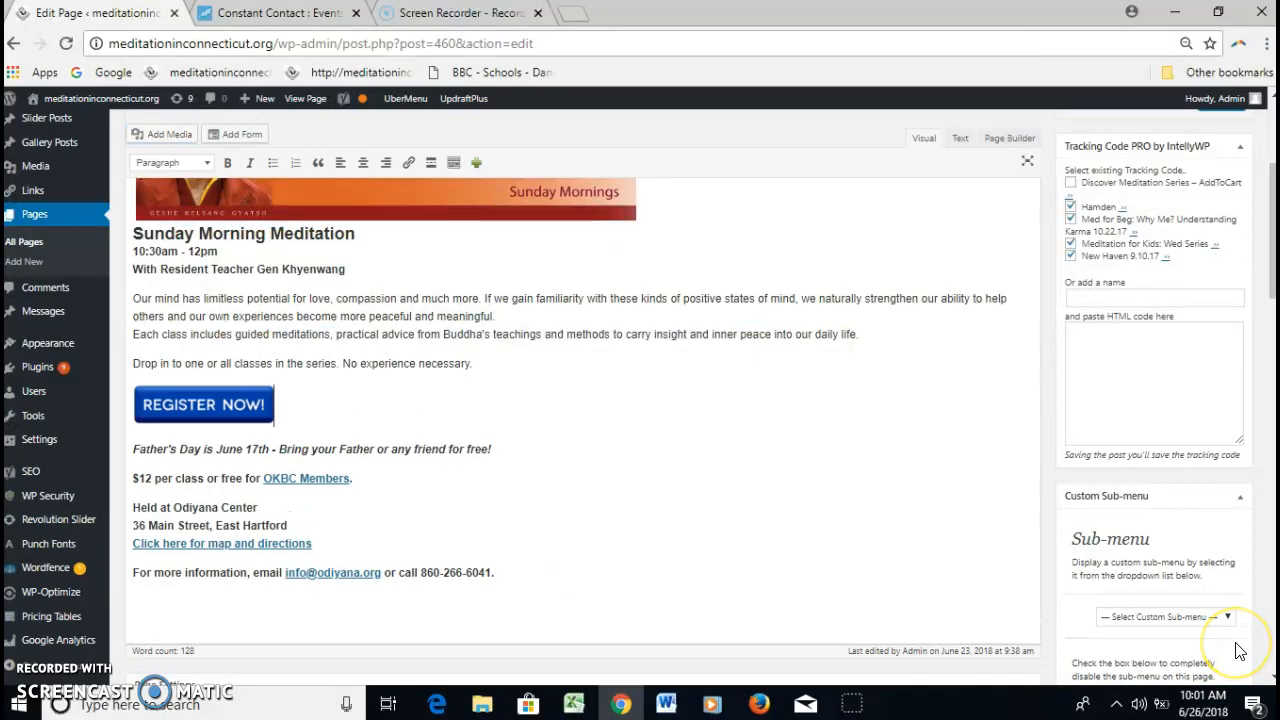
Link the "Register Now!" image to the copied event URL and update the page
click(227, 413)
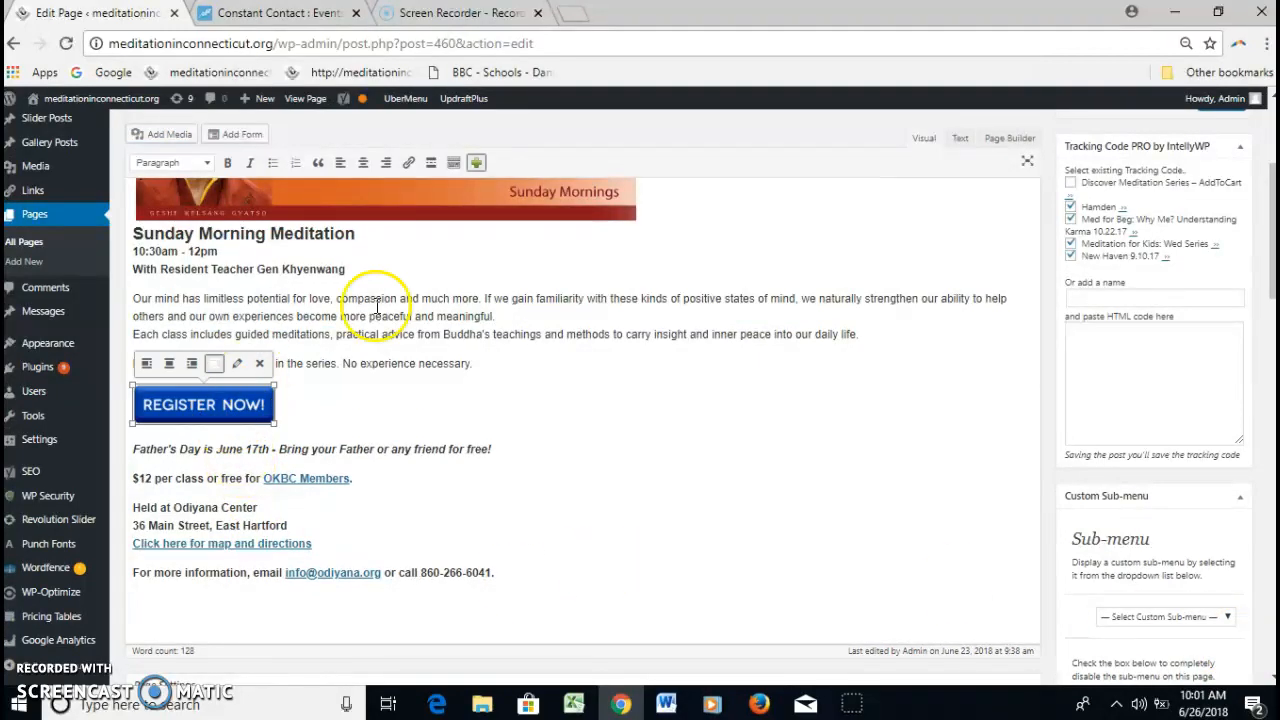
click(407, 164)
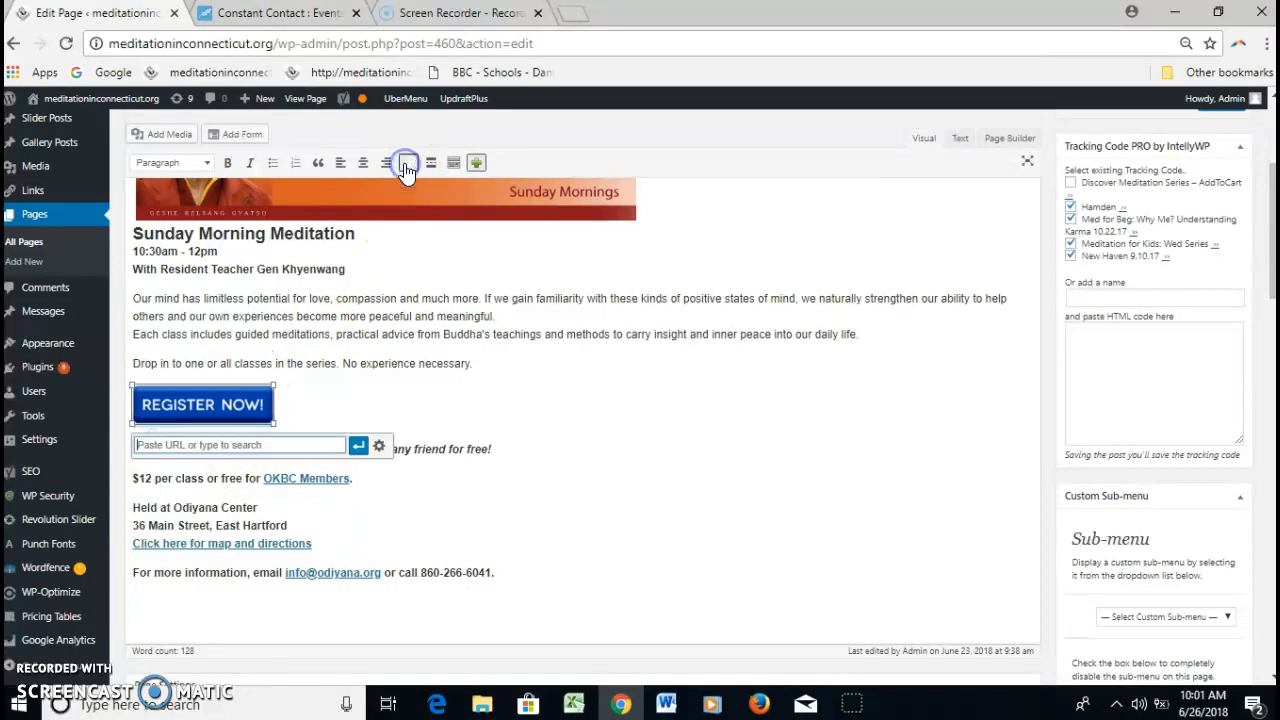
key(ctrl+v)
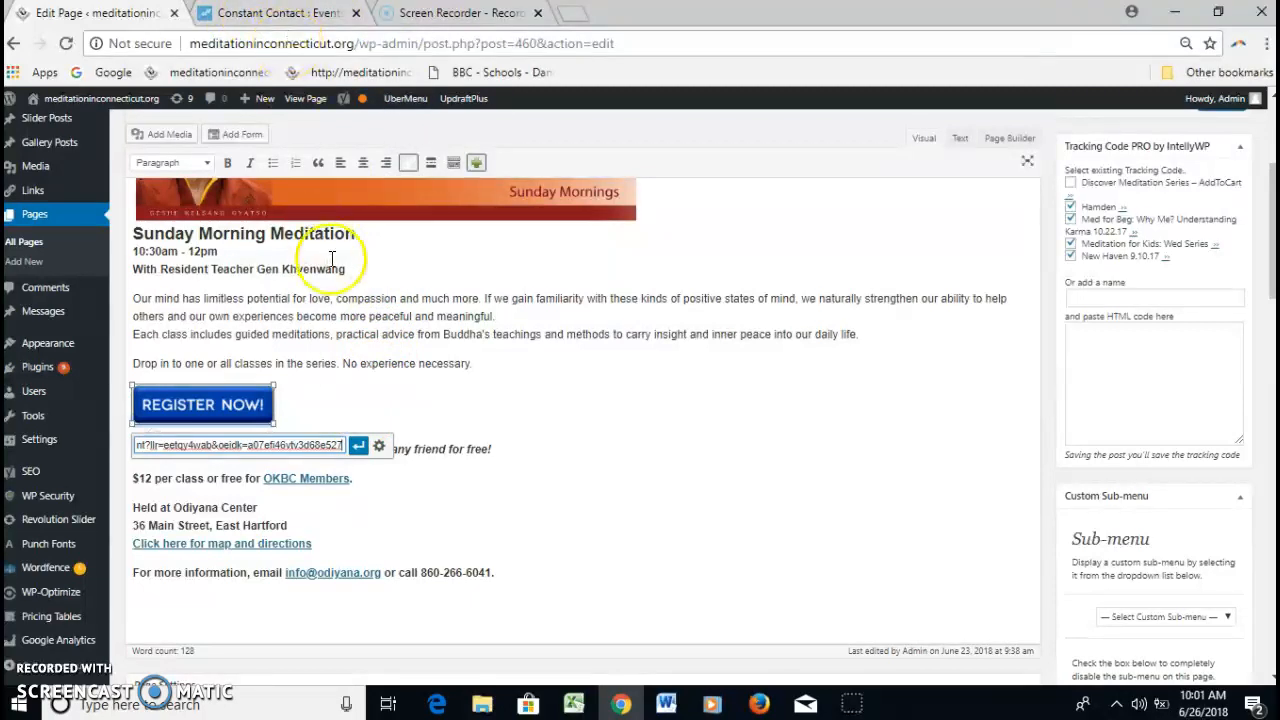
click(358, 446)
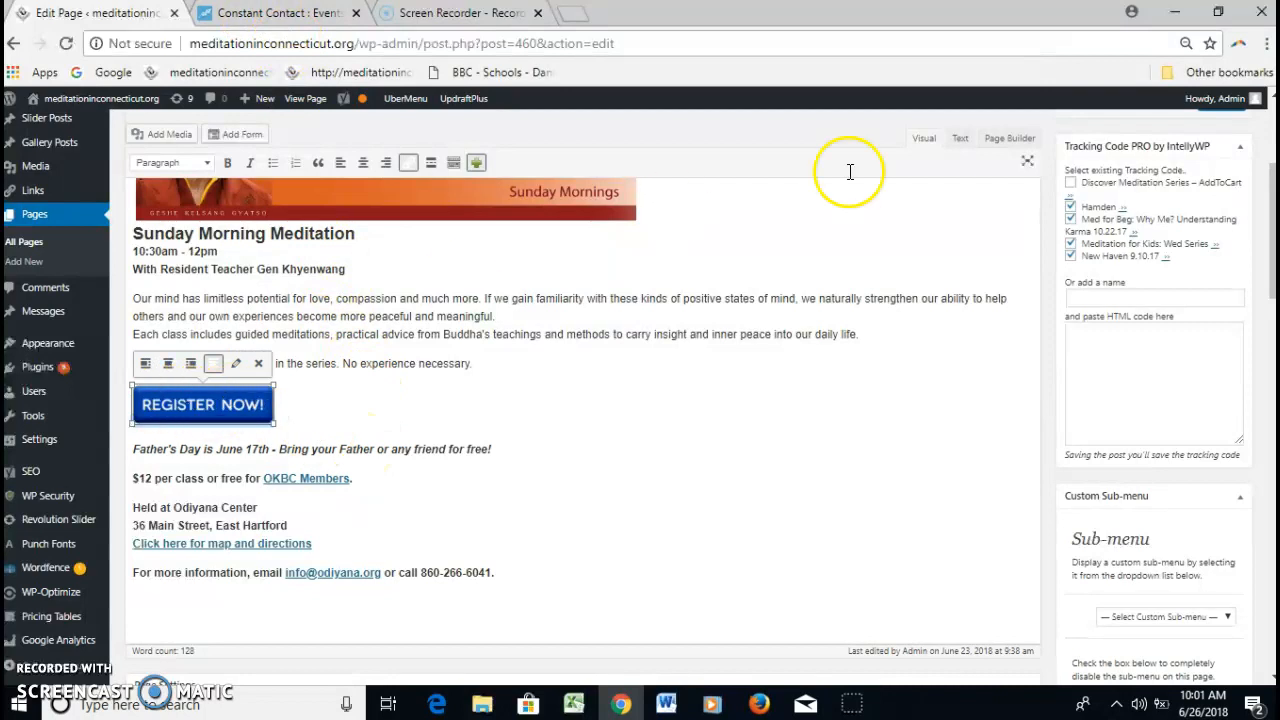
drag(1273, 240, 1270, 160)
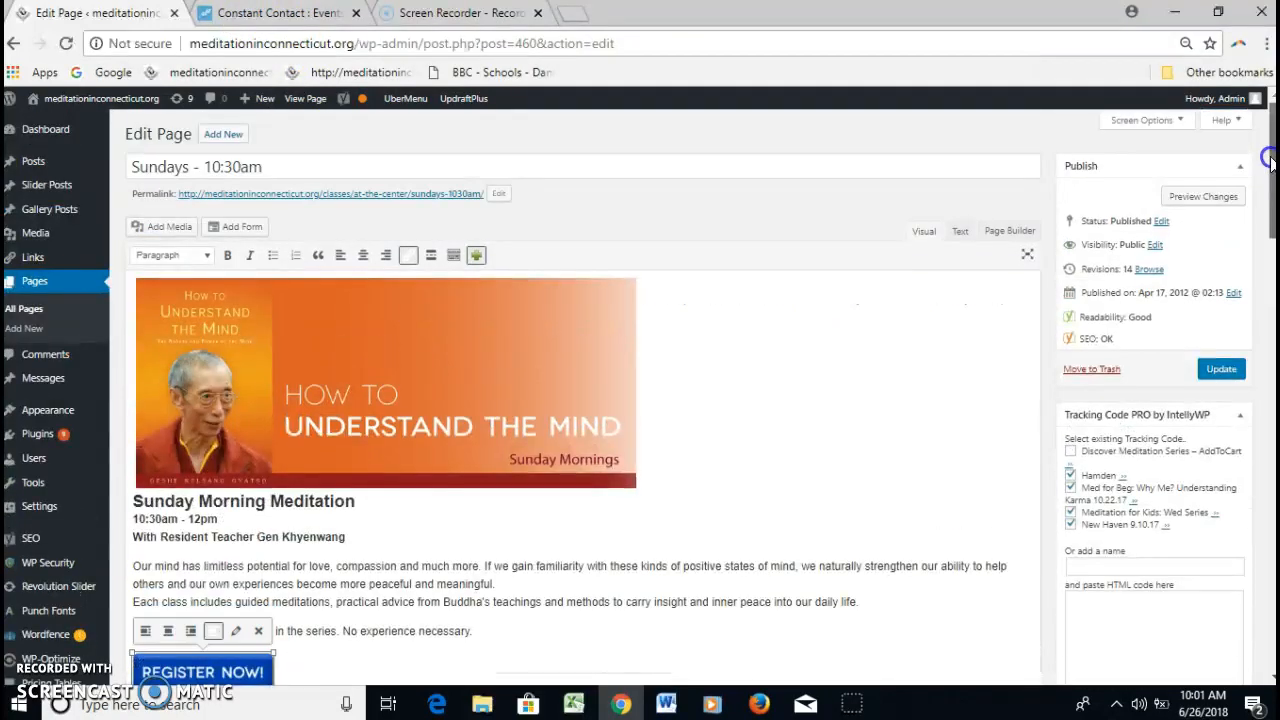
click(1222, 368)
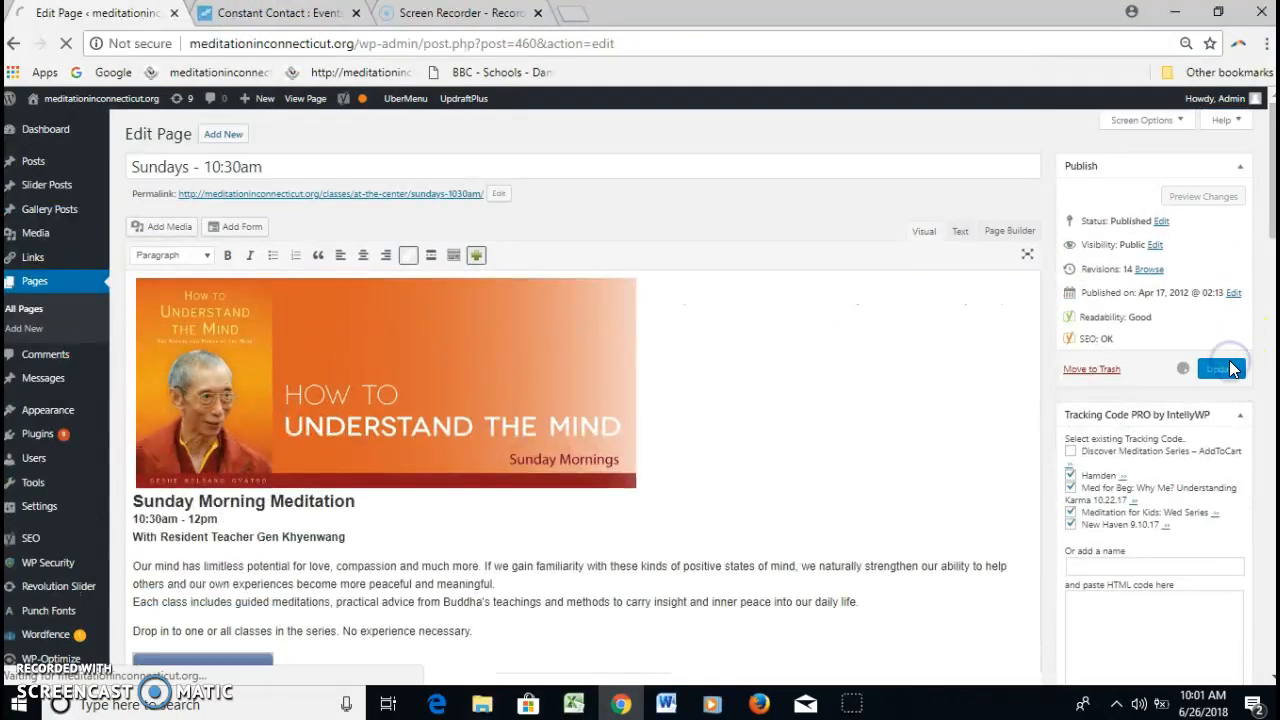
Open meditationinconnecticut.org in a new browser tab and go to the center's "Sundays – 10:30am" class page
click(584, 16)
text(med)
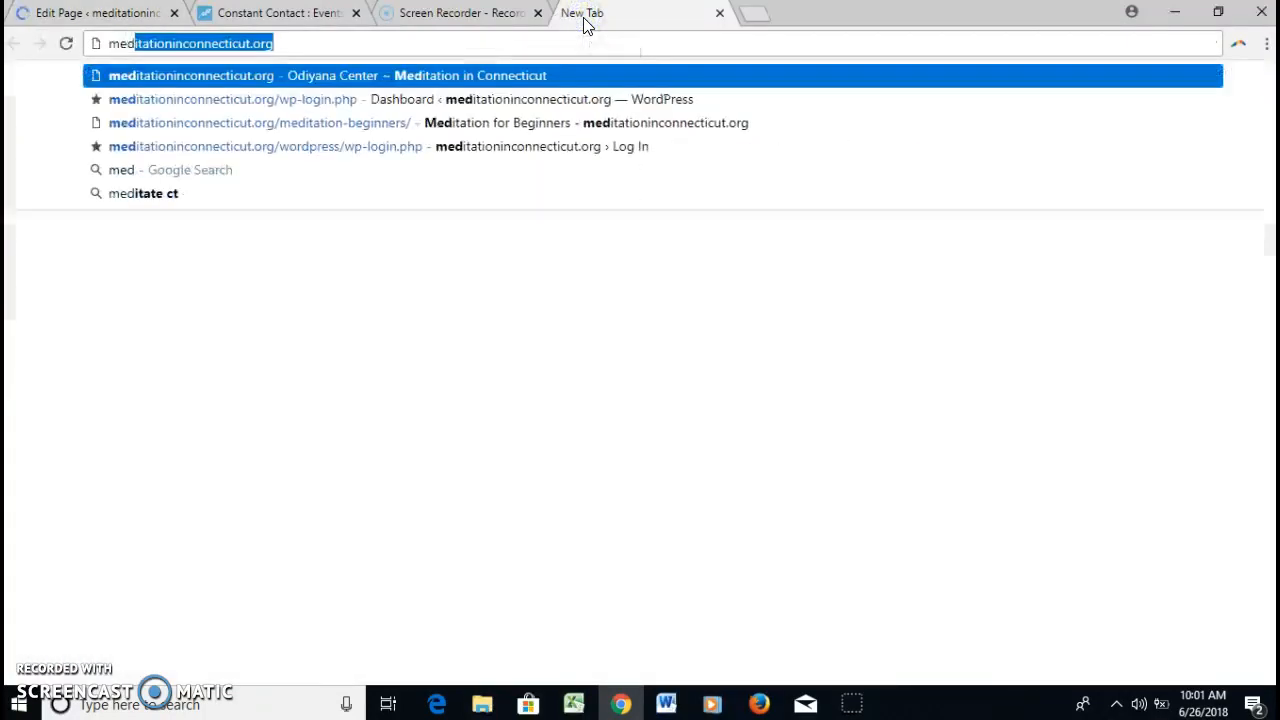
key(Return)
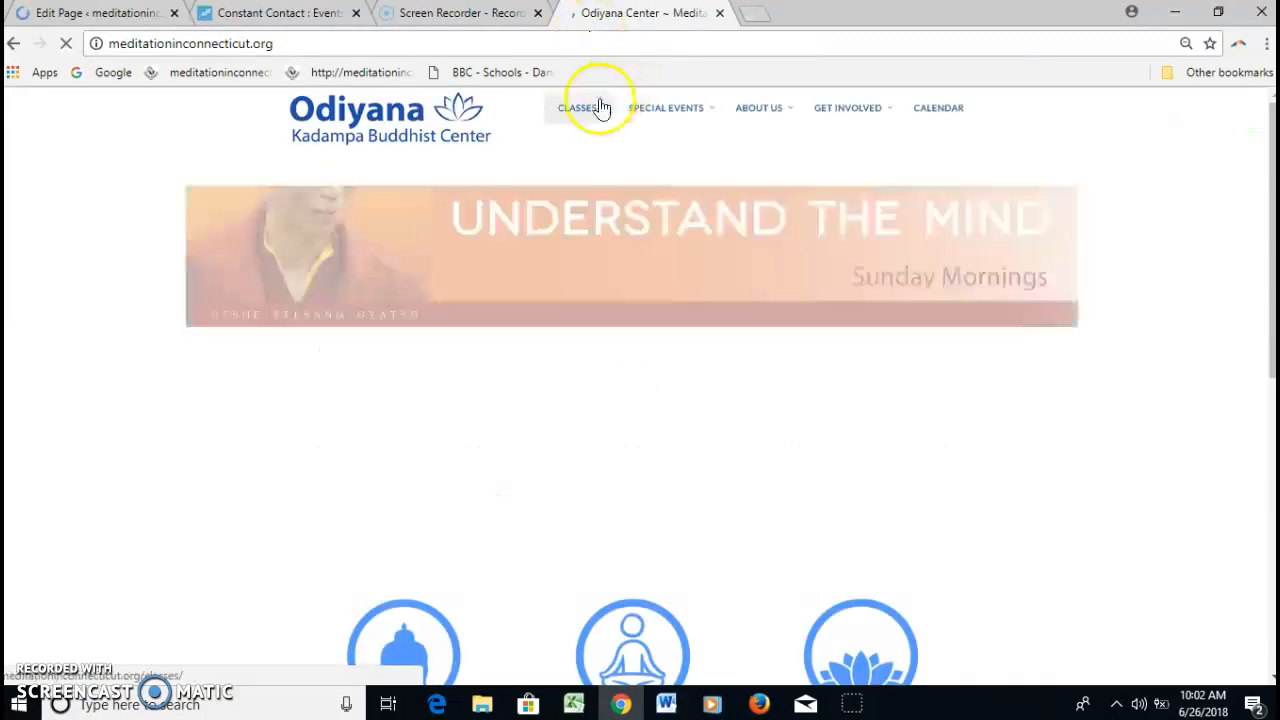
mouse_move(598, 113)
mouse_move(596, 137)
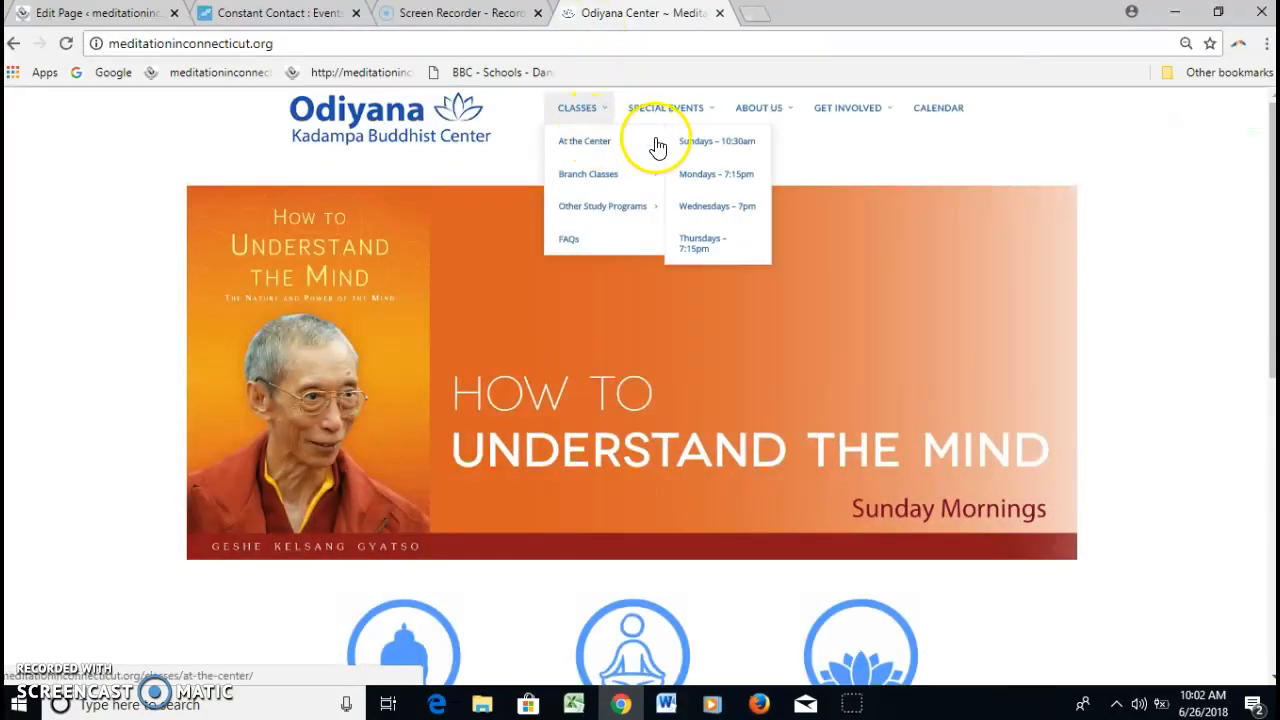
click(690, 145)
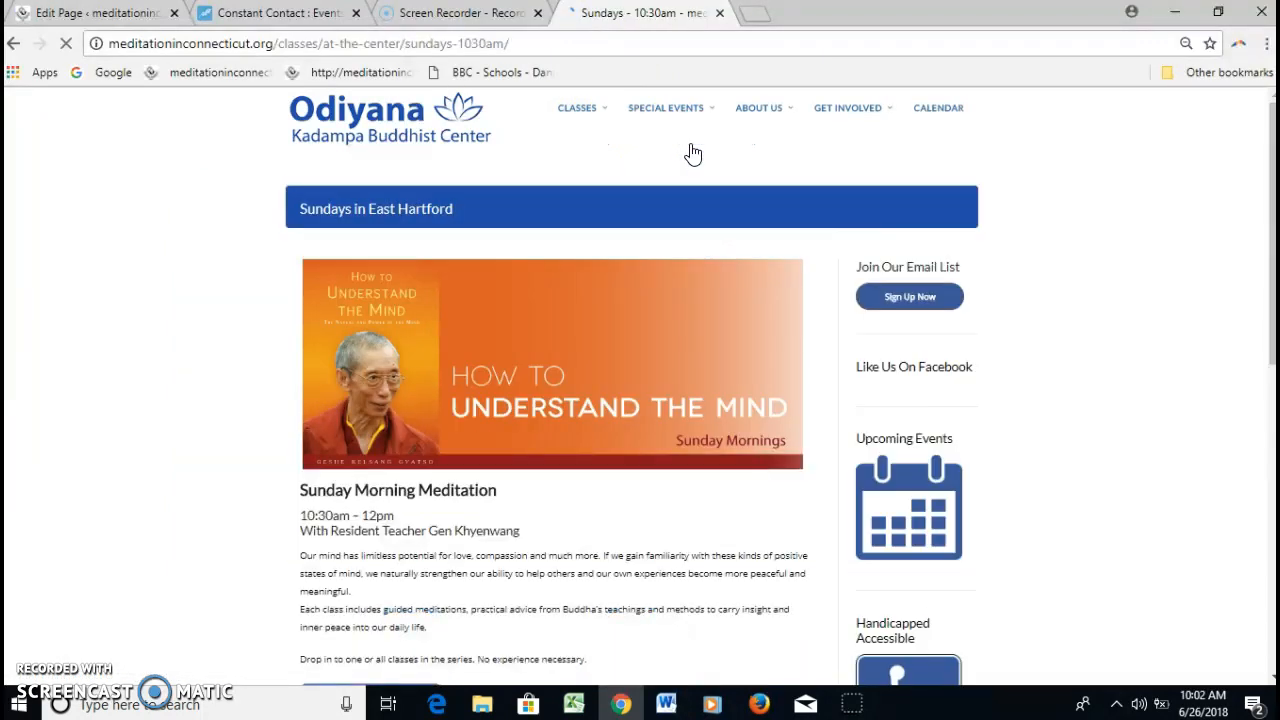
Test the "Register Now!" image's link on the public class page and check the registration form it opens
scroll(1268, 170, down, 2)
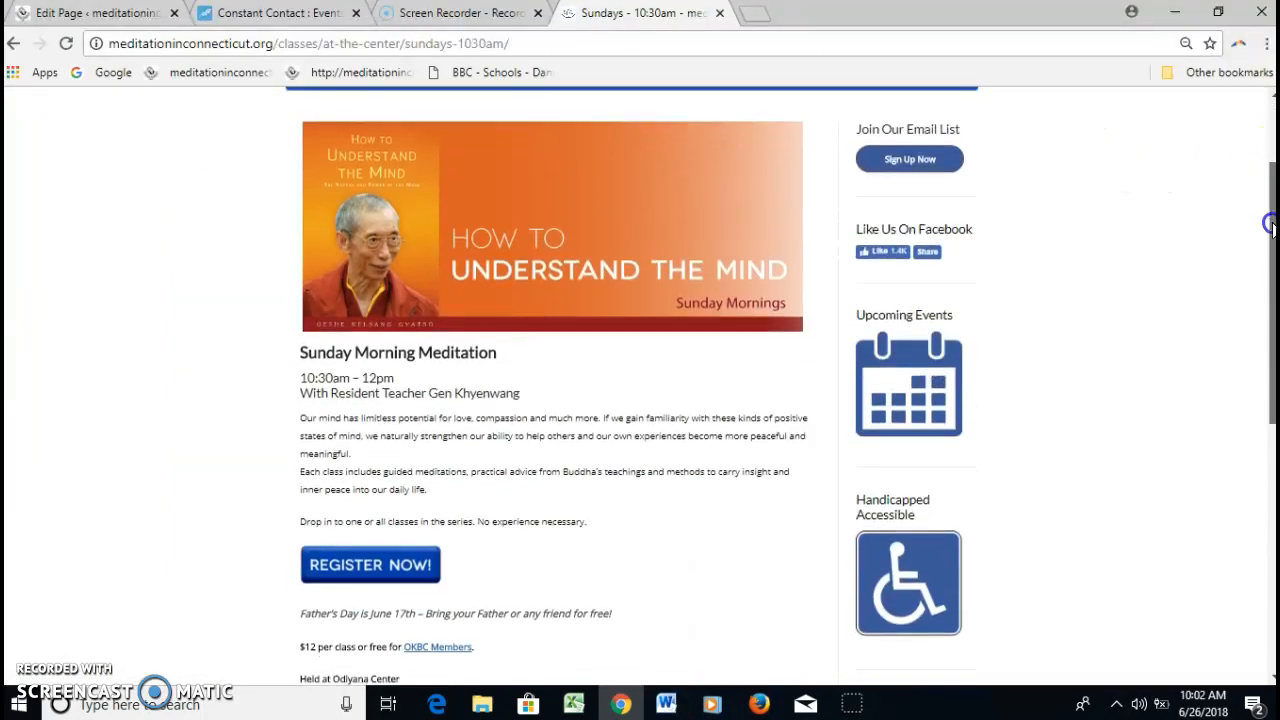
click(430, 483)
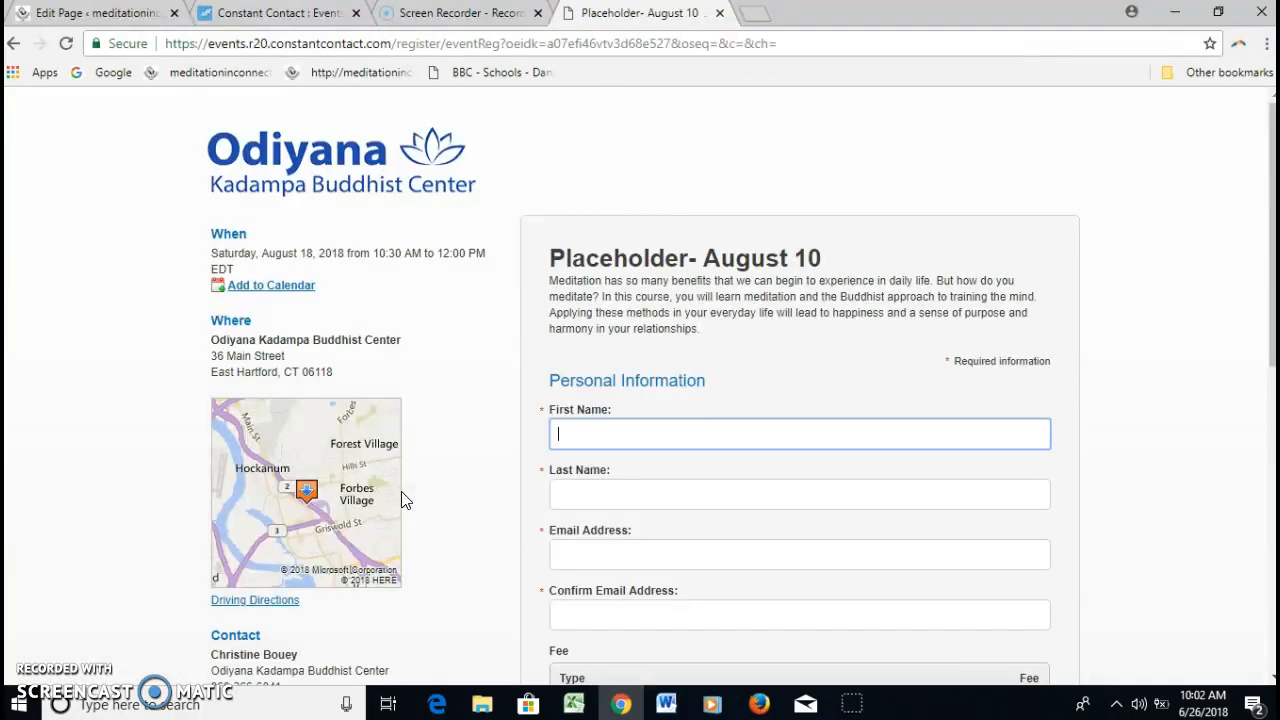
click(666, 382)
click(580, 392)
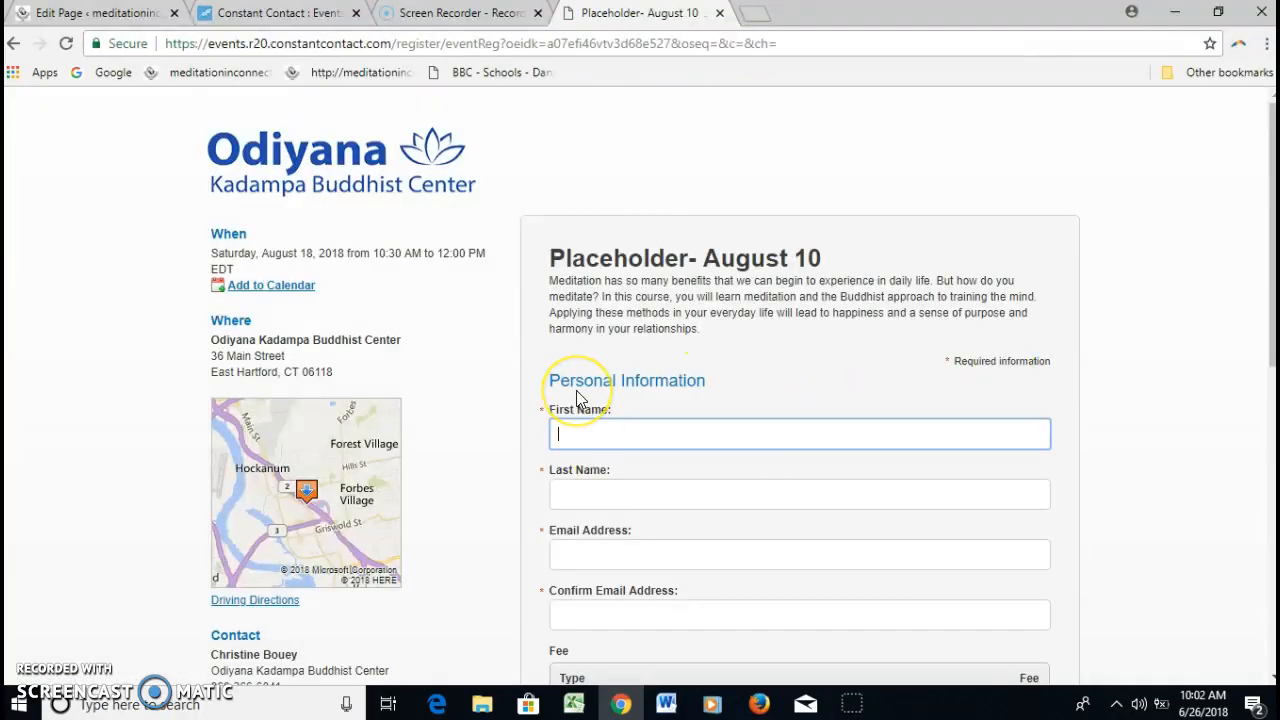